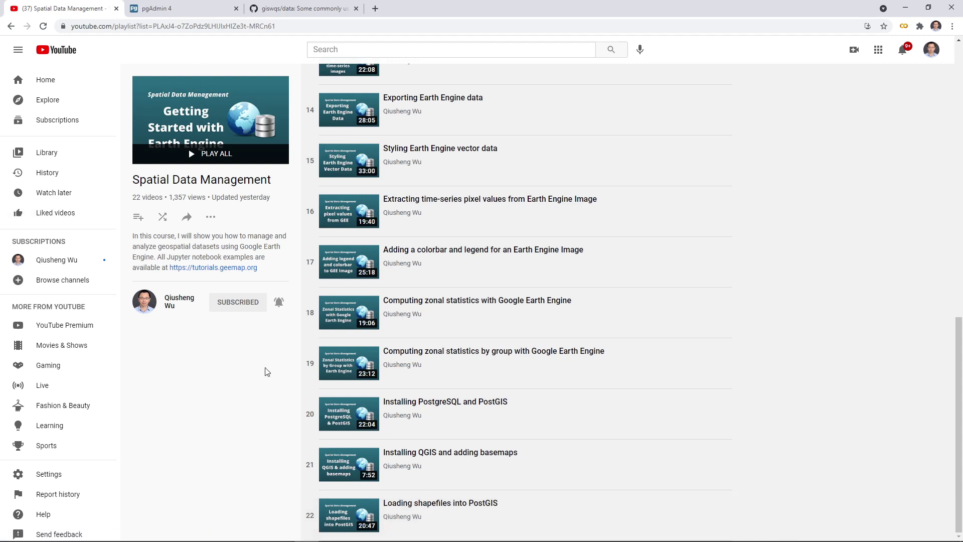
# Step: Switch from the YouTube Spatial Data Management playlist to the pgAdmin 4 tab in Chrome
pyautogui.click(191, 12)
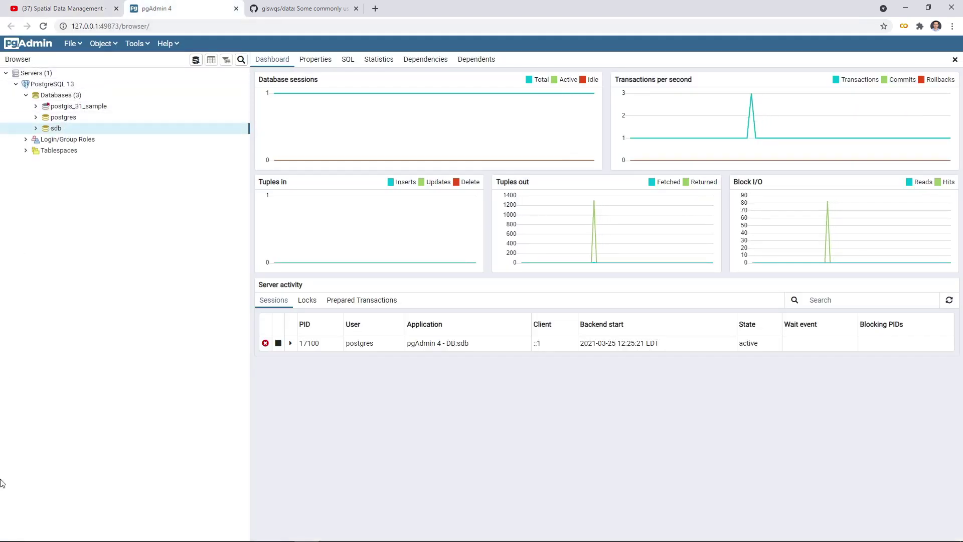
# Step: In pgAdmin 4, expand sdb > Schemas > public to list its five tables
pyautogui.click(31, 534)
pyautogui.click(551, 435)
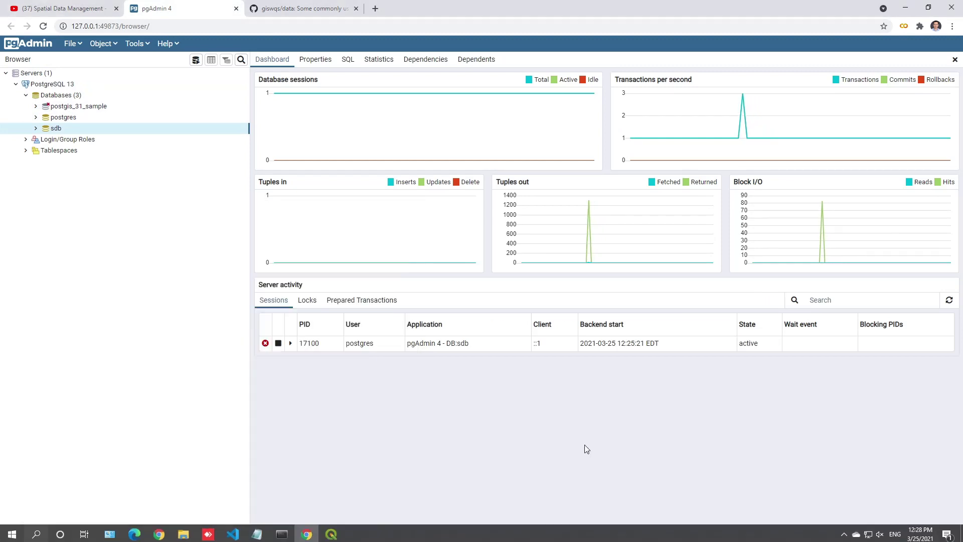
pyautogui.click(37, 129)
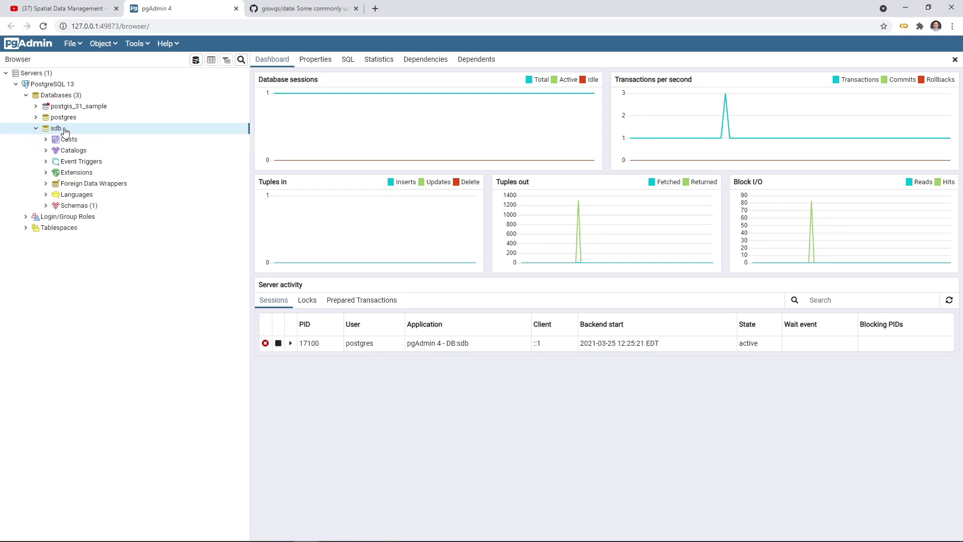
pyautogui.click(46, 205)
pyautogui.click(56, 216)
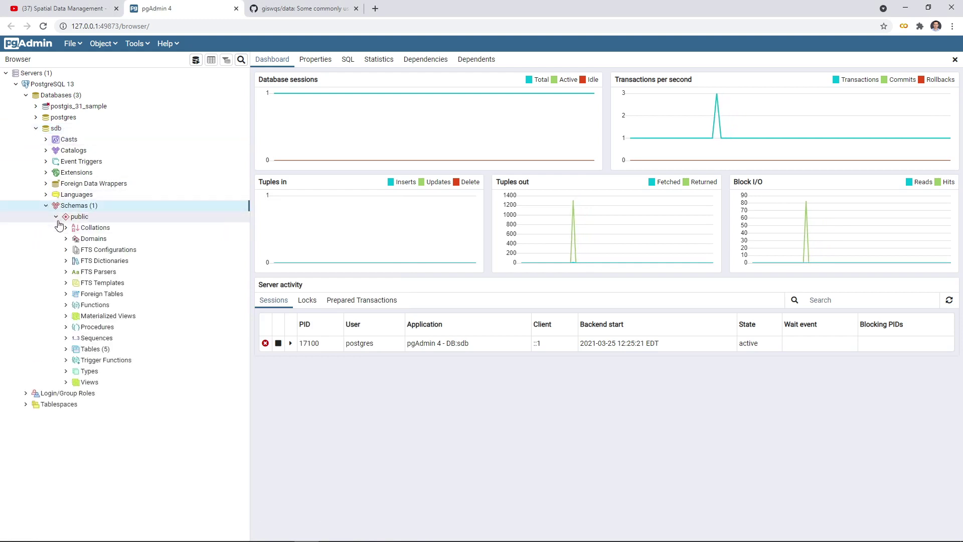
pyautogui.click(66, 349)
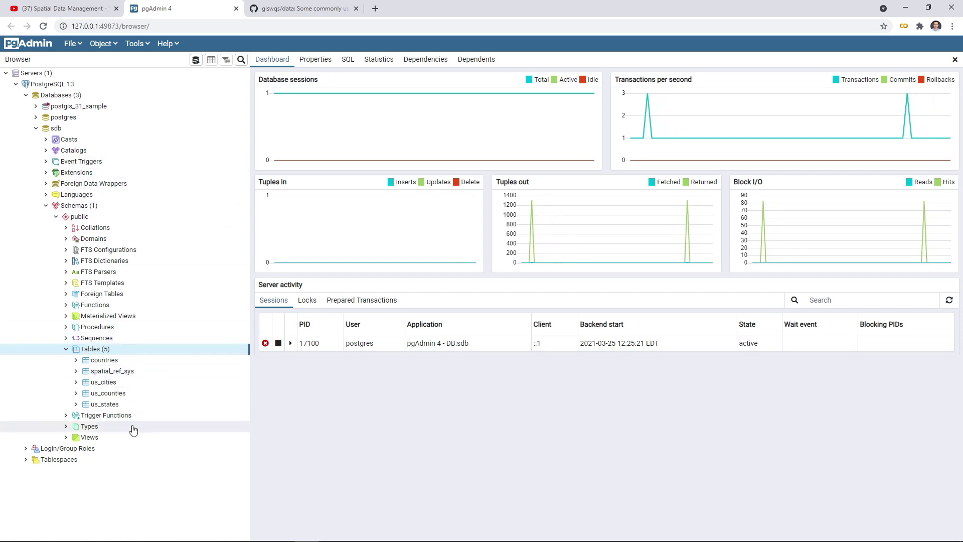
# Step: Inspect the us_cities columns, including geom, then collapse the table and bring QGIS forward
pyautogui.click(77, 382)
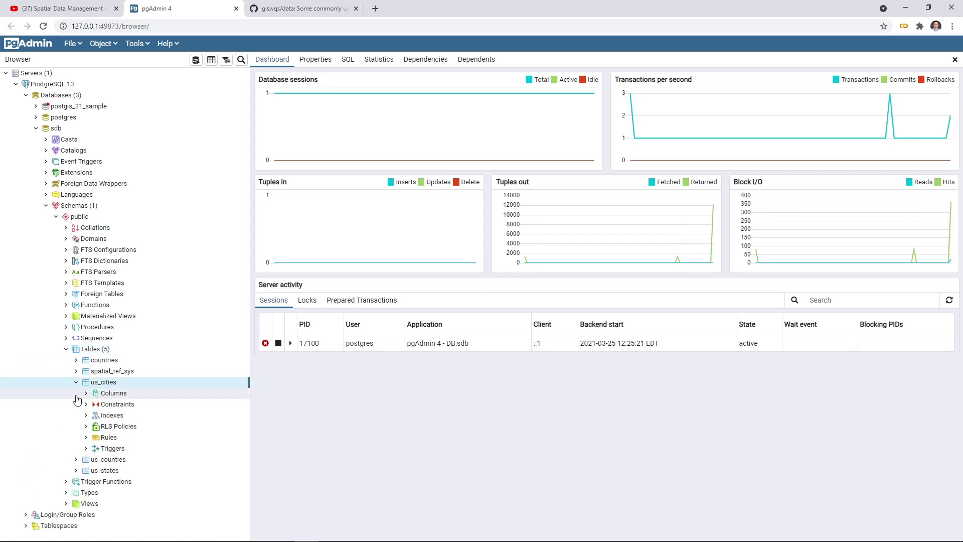
pyautogui.click(86, 394)
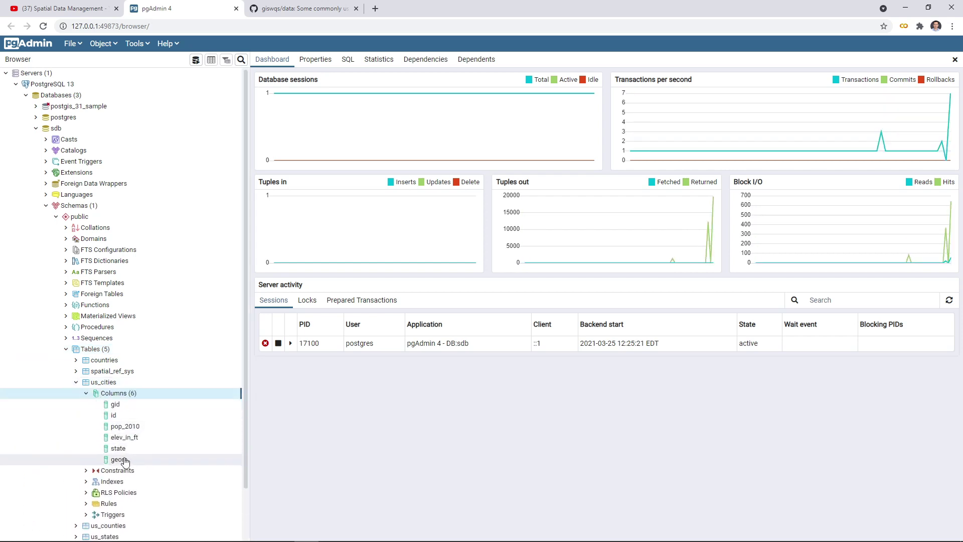
pyautogui.click(123, 459)
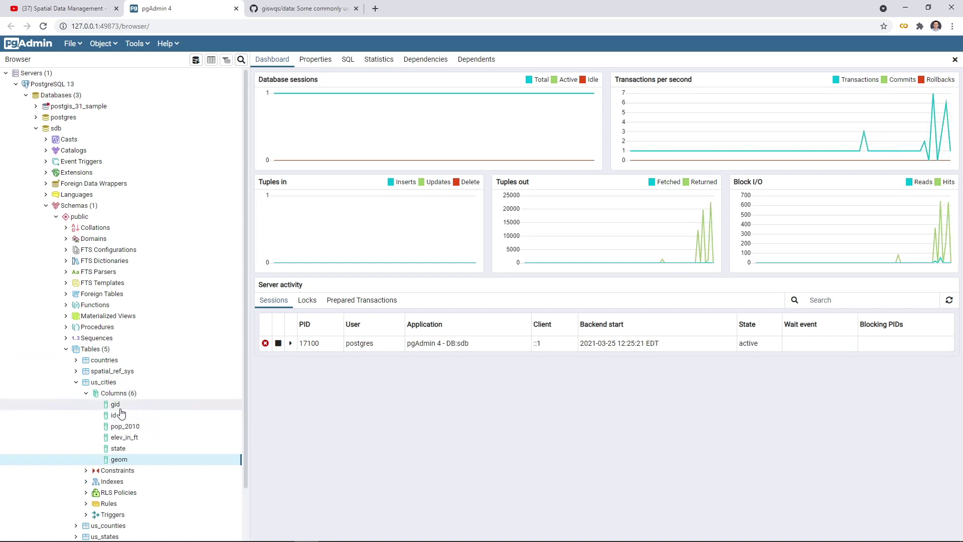
pyautogui.click(86, 393)
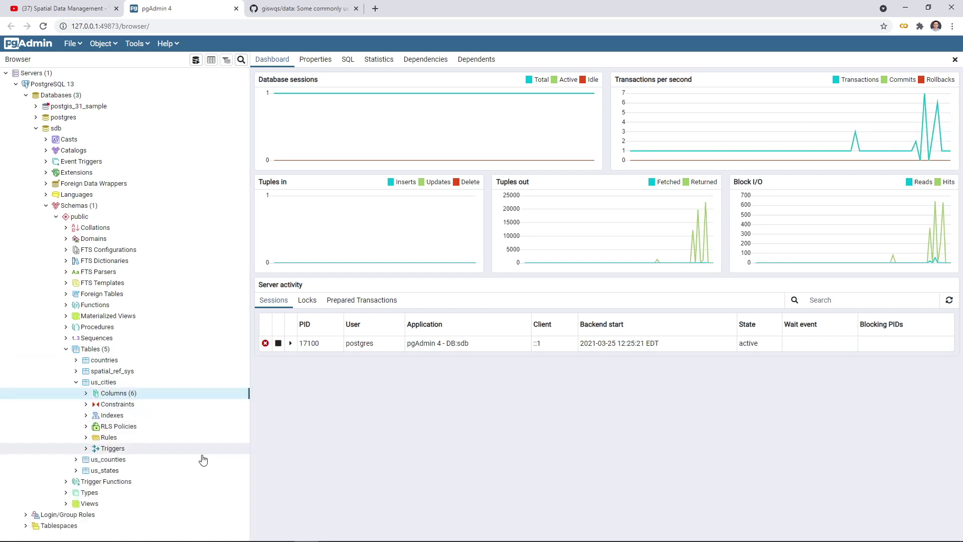
pyautogui.click(75, 382)
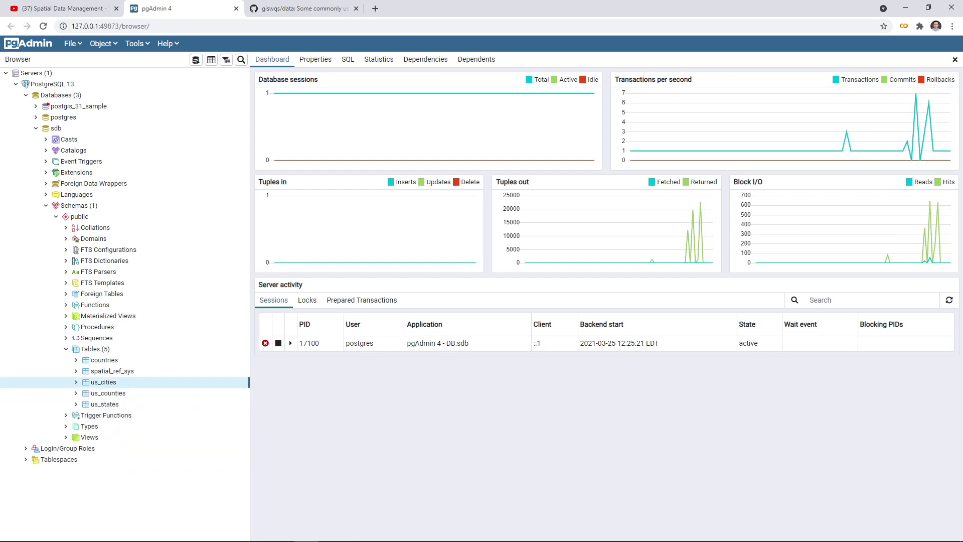
pyautogui.click(331, 537)
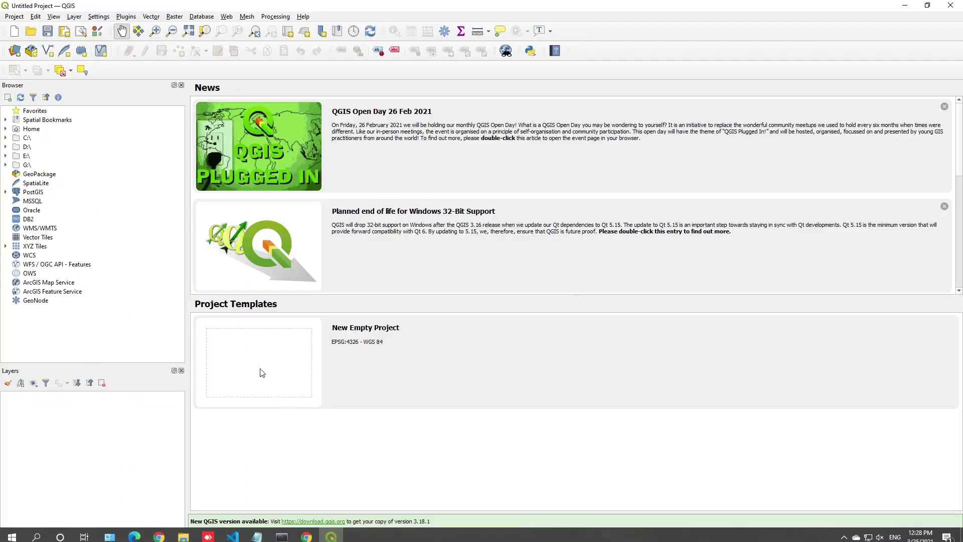
# Step: Start a new empty QGIS project and expand the XYZ Tiles basemap list
pyautogui.doubleClick(267, 362)
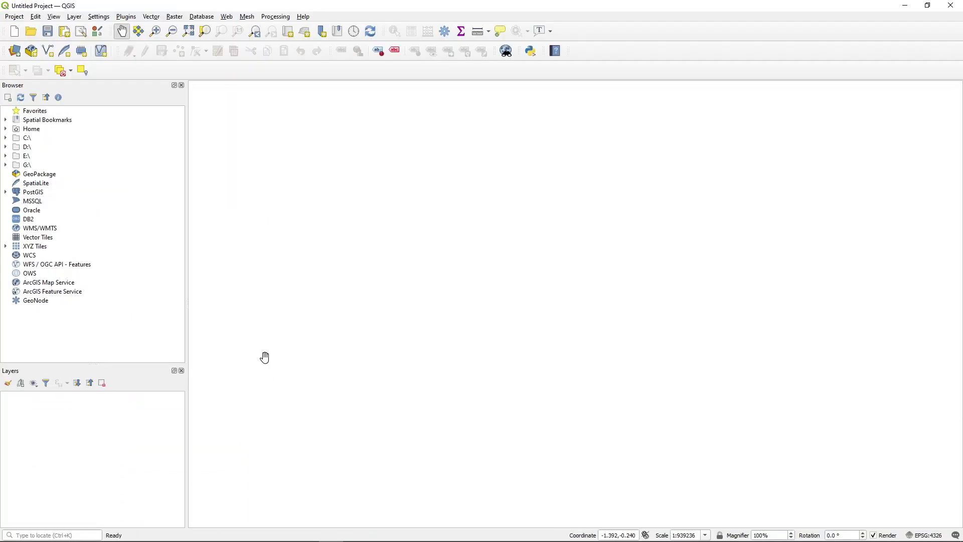
pyautogui.click(6, 246)
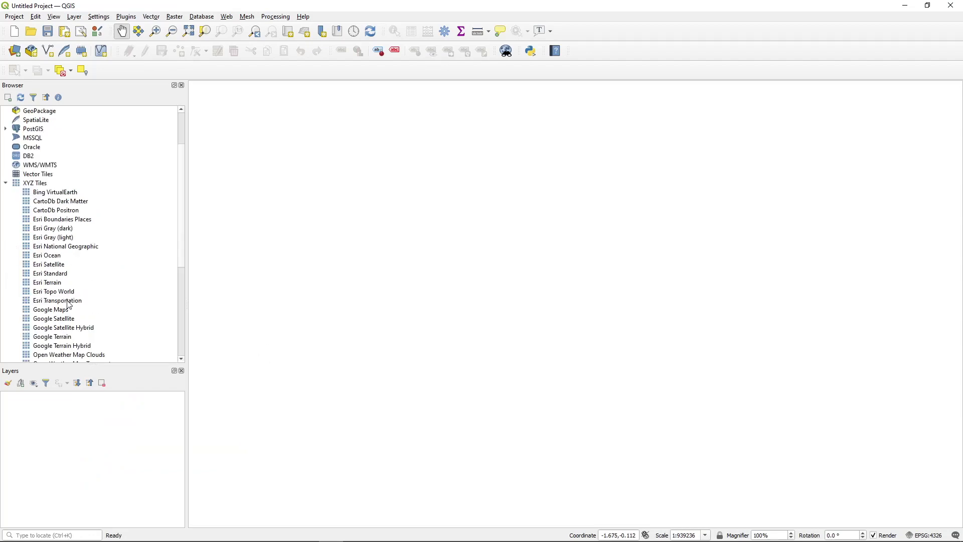
pyautogui.scroll(-3, 54, 287)
pyautogui.scroll(2, 101, 351)
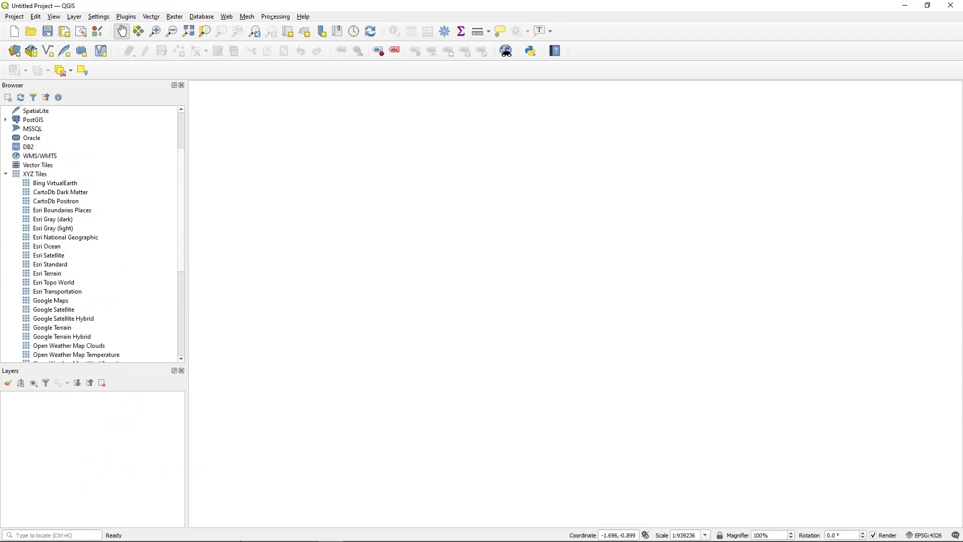
# Step: Add the Google Maps XYZ basemap and centre the map on North America
pyautogui.click(233, 532)
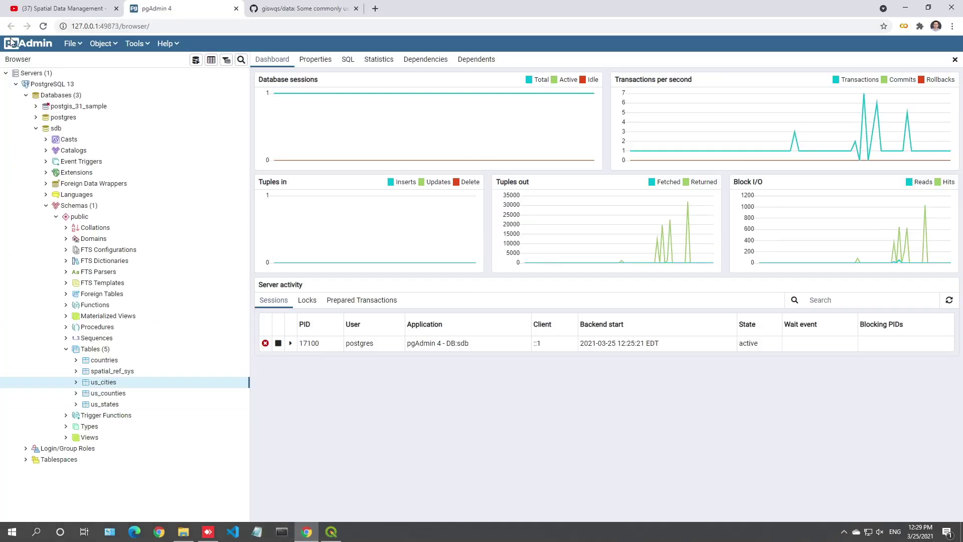
pyautogui.click(49, 10)
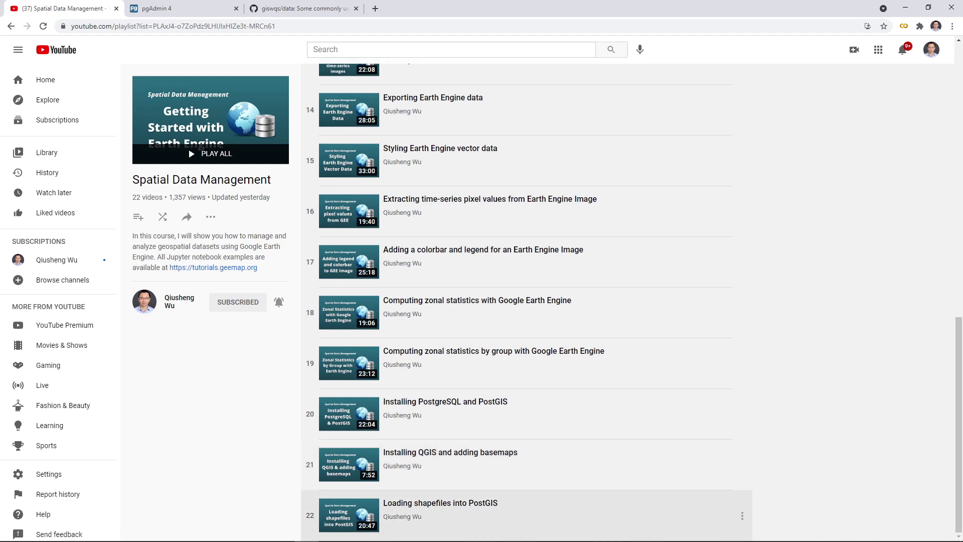
pyautogui.click(329, 533)
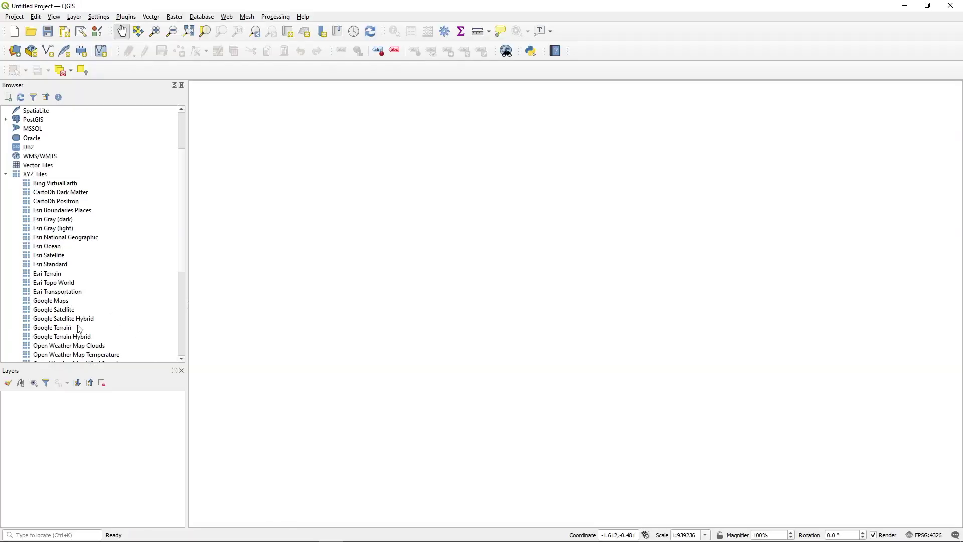
pyautogui.doubleClick(50, 301)
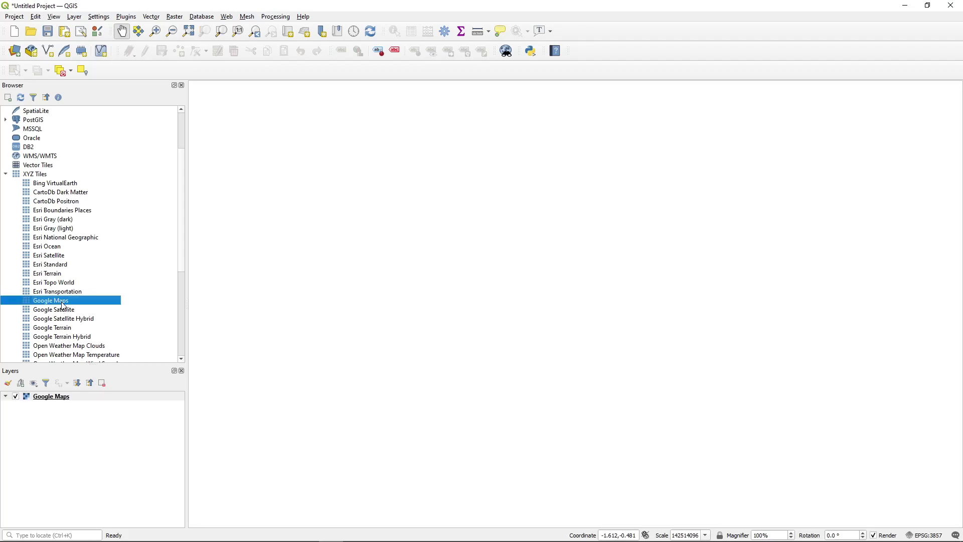
pyautogui.scroll(2, 417, 254)
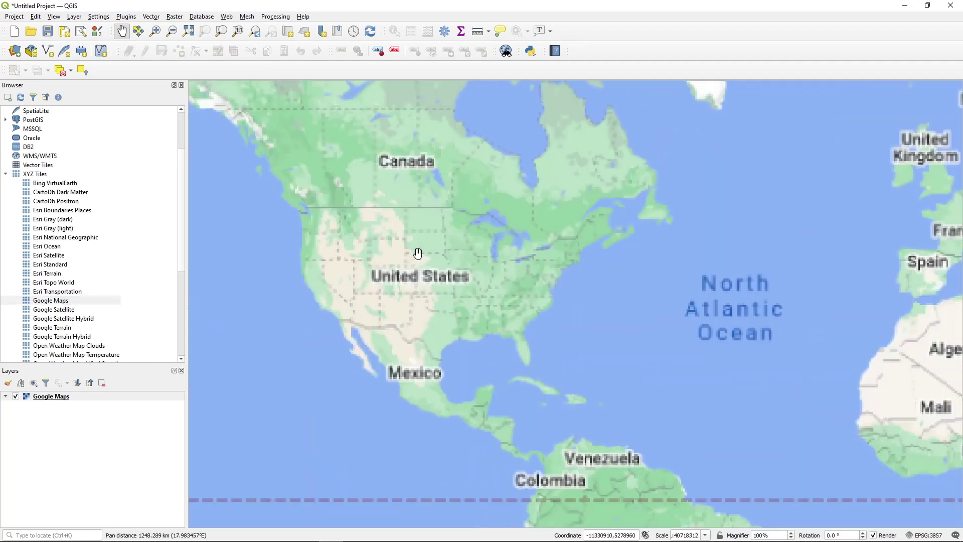
pyautogui.moveTo(413, 258); pyautogui.dragTo(404, 319)
# Step: Open the giswqs/data GitHub repository and review the Code menu's Download ZIP option
pyautogui.moveTo(226, 540)
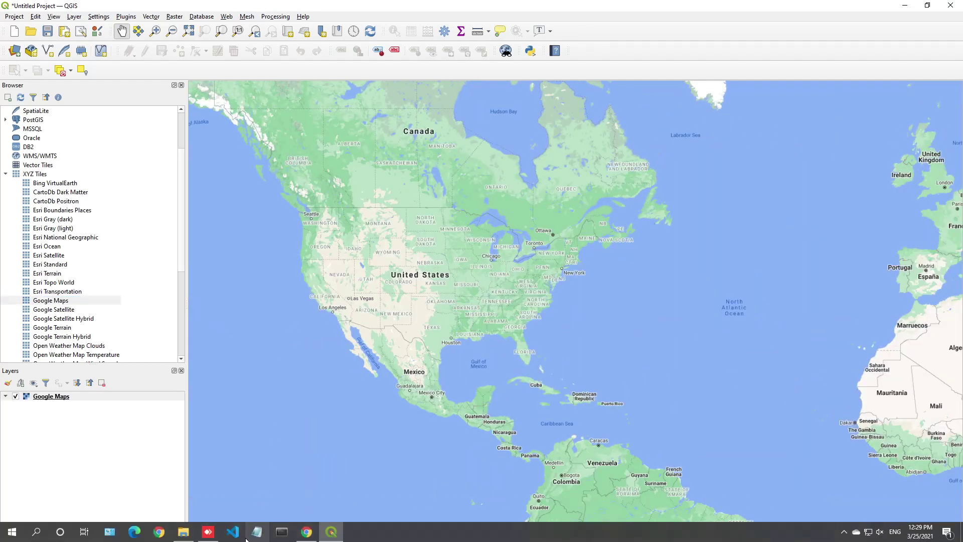
pyautogui.click(304, 535)
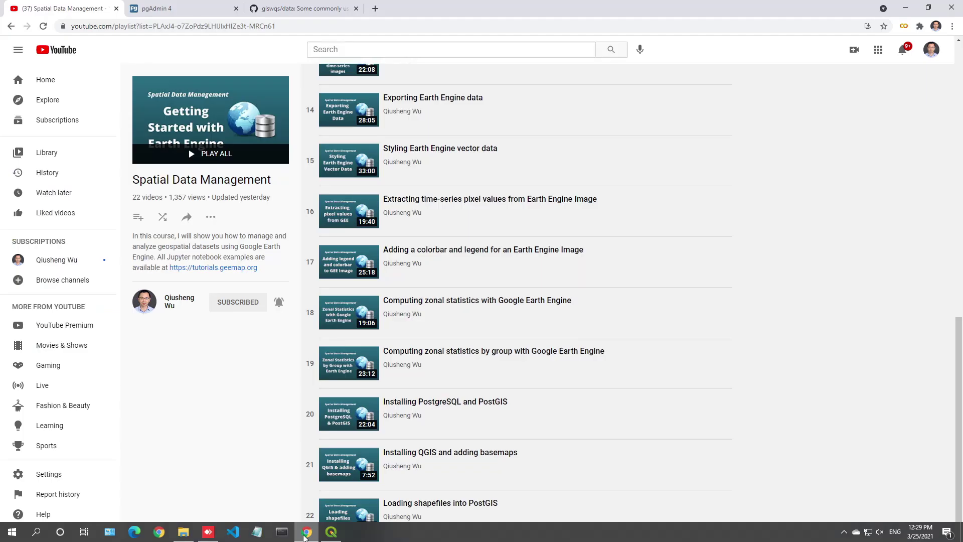
pyautogui.click(315, 12)
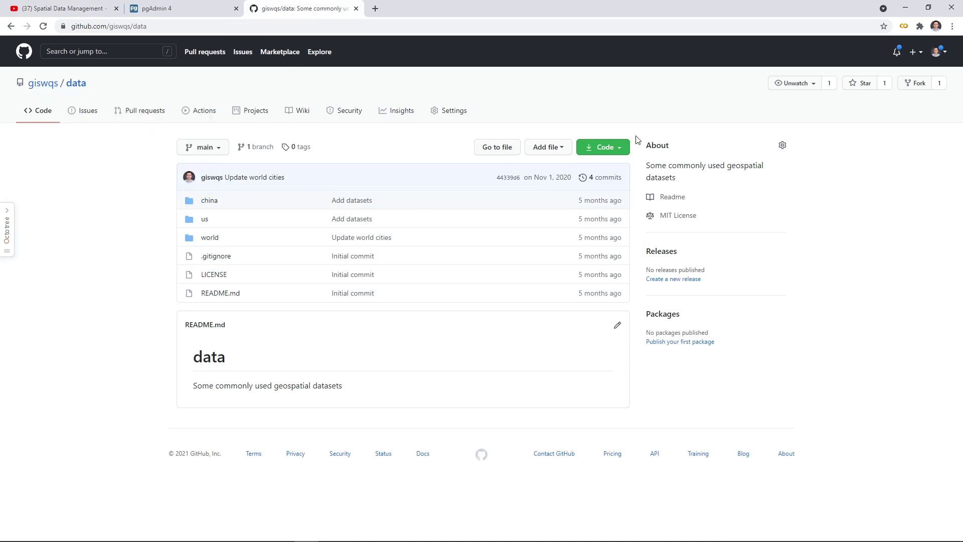
pyautogui.click(614, 150)
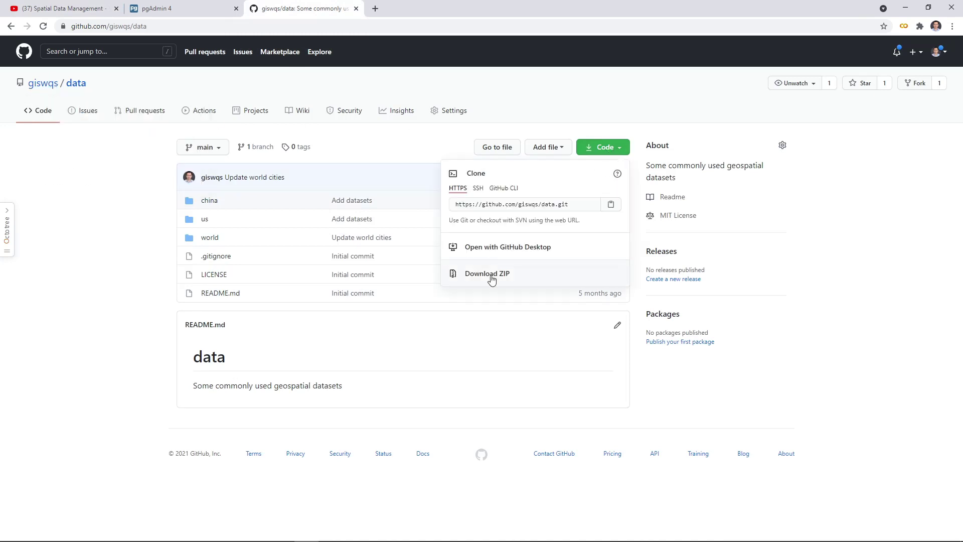
pyautogui.click(444, 356)
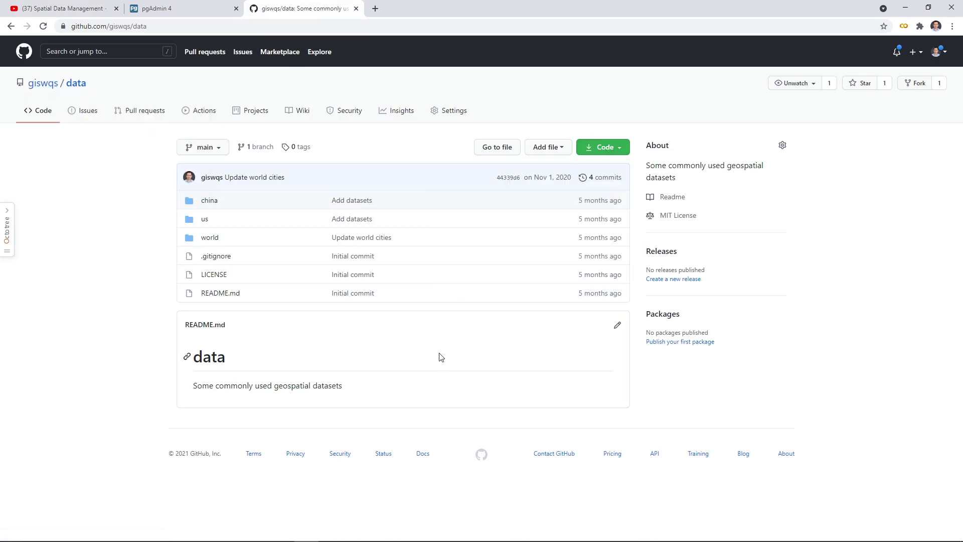
pyautogui.click(184, 533)
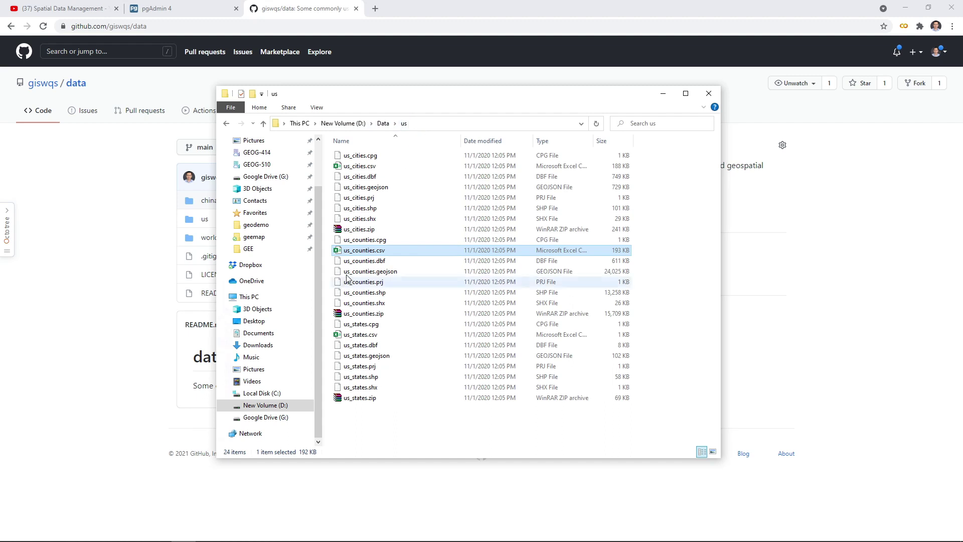
pyautogui.press('F2')
pyautogui.click(363, 170)
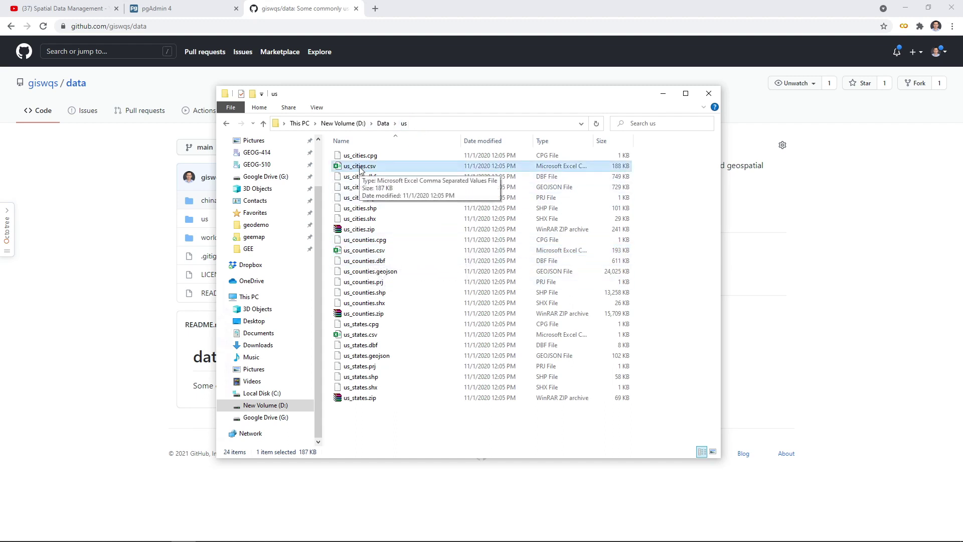
# Step: Open us_cities.csv in Excel and autofit columns A through D
pyautogui.doubleClick(360, 168)
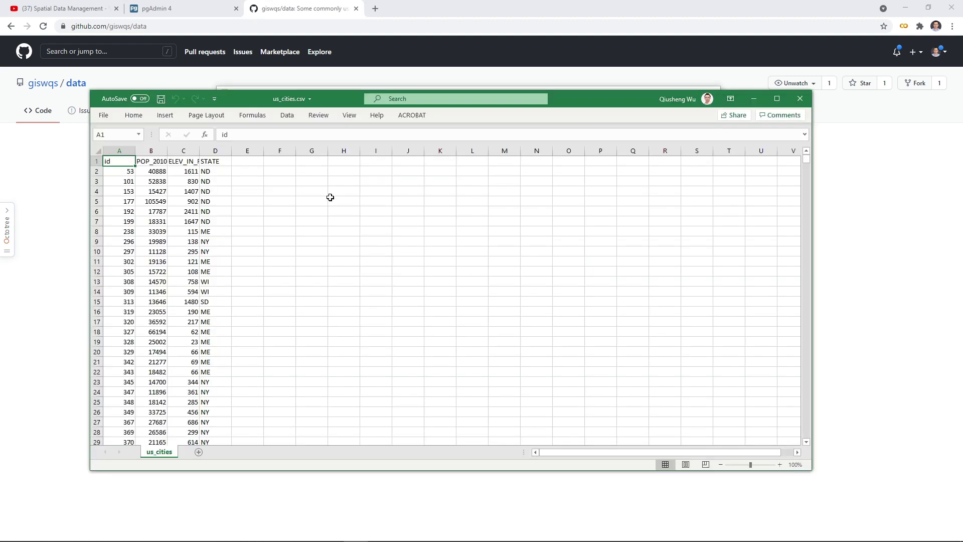
pyautogui.moveTo(124, 150); pyautogui.dragTo(205, 154)
pyautogui.doubleClick(136, 151)
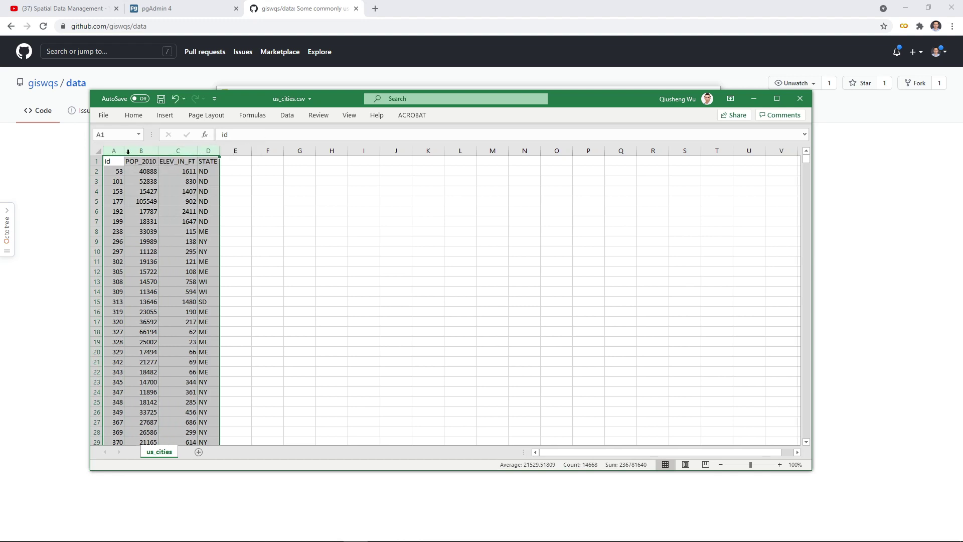
# Step: Review the id, POP_2010, ELEV_IN_FT and STATE columns, then close Excel without saving
pyautogui.click(114, 149)
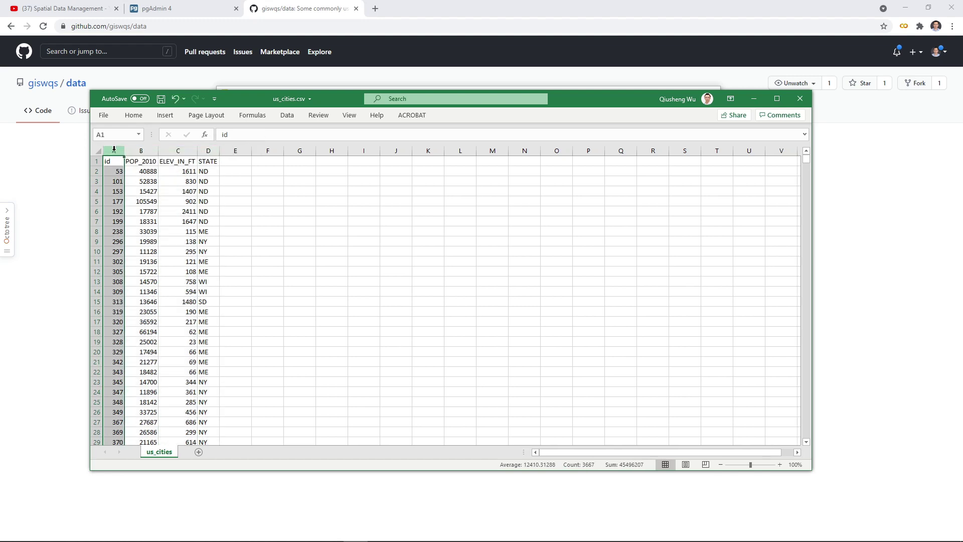
pyautogui.click(142, 150)
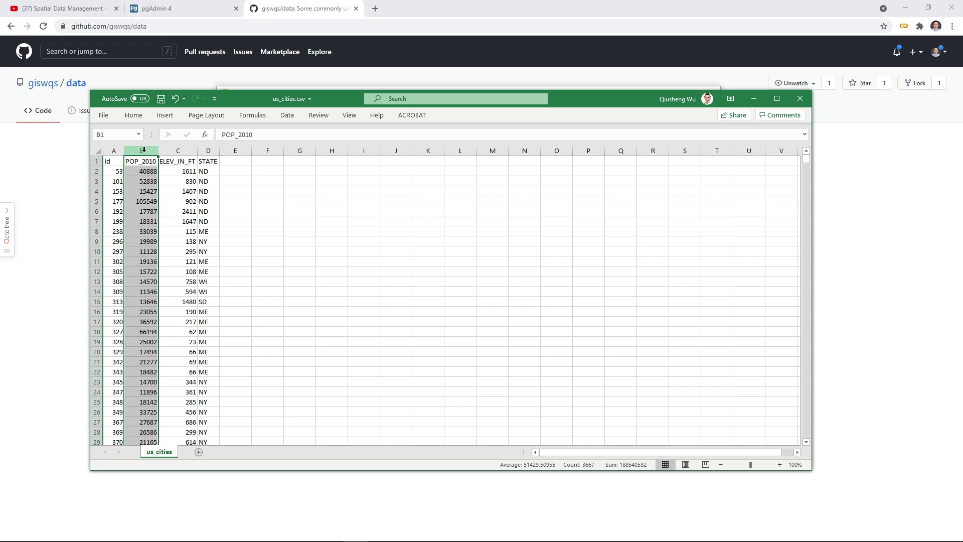
pyautogui.click(179, 151)
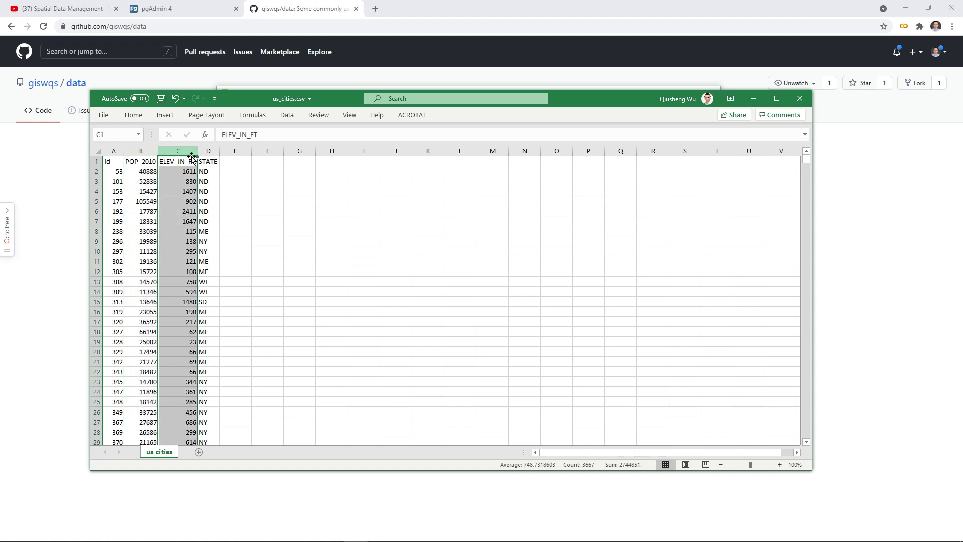
pyautogui.click(208, 151)
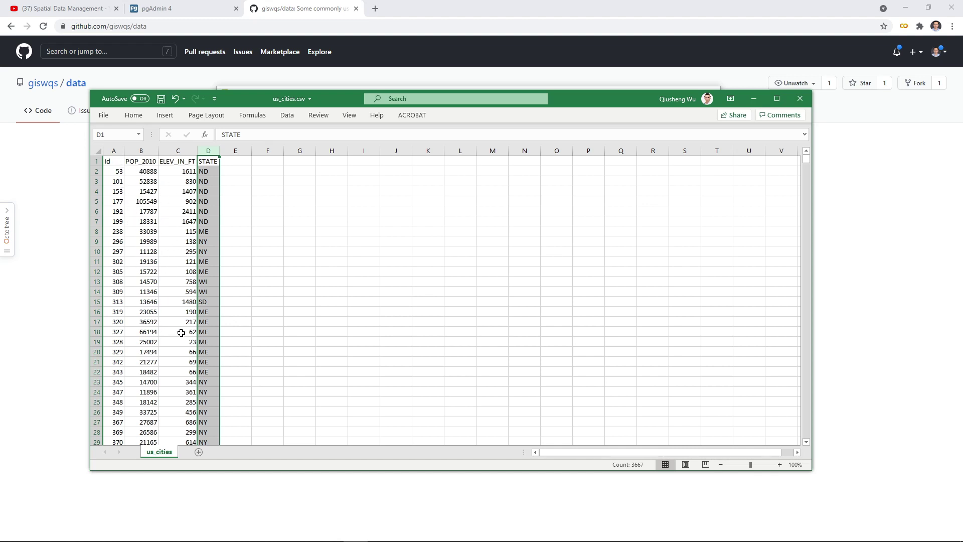
pyautogui.click(799, 100)
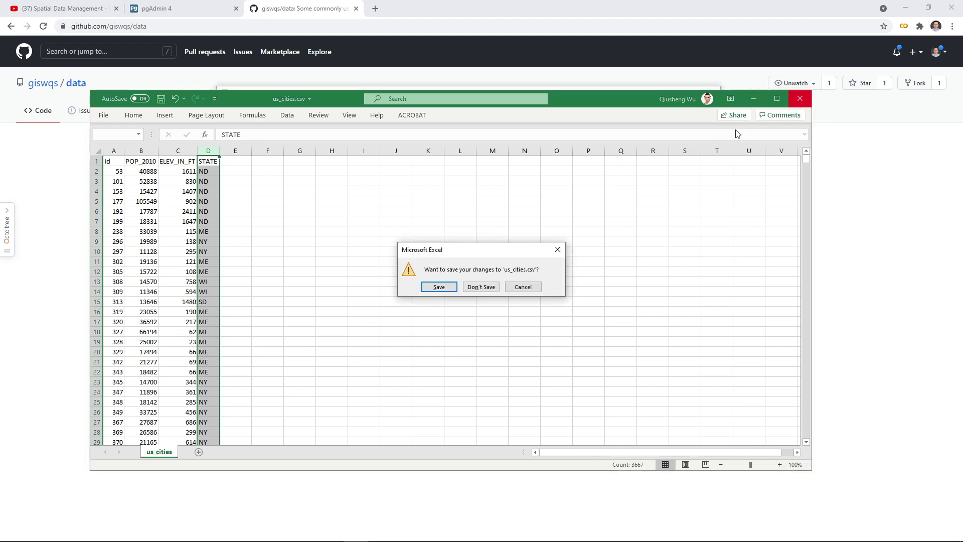
pyautogui.click(478, 283)
# Step: Return to QGIS, recentre North America and collapse the XYZ Tiles list
pyautogui.click(332, 539)
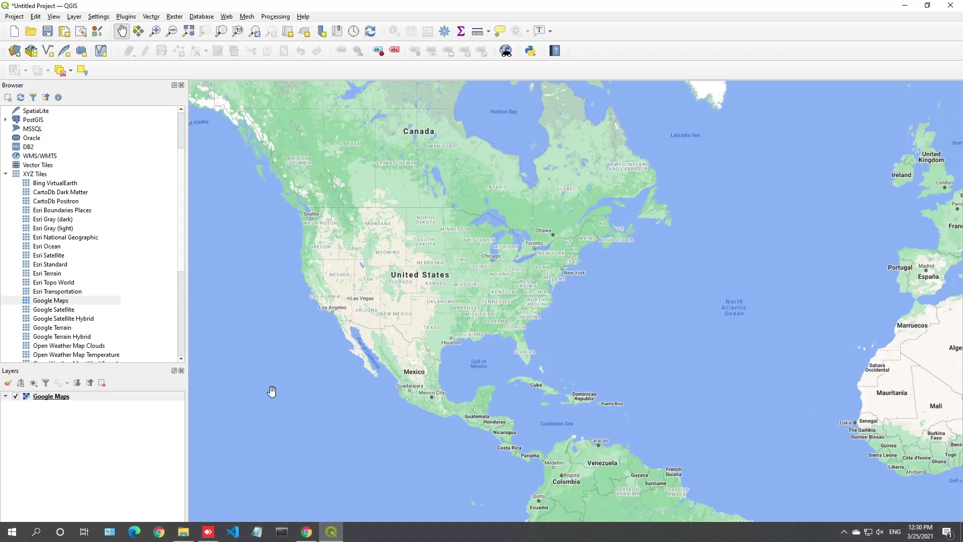
pyautogui.moveTo(384, 283); pyautogui.dragTo(448, 307)
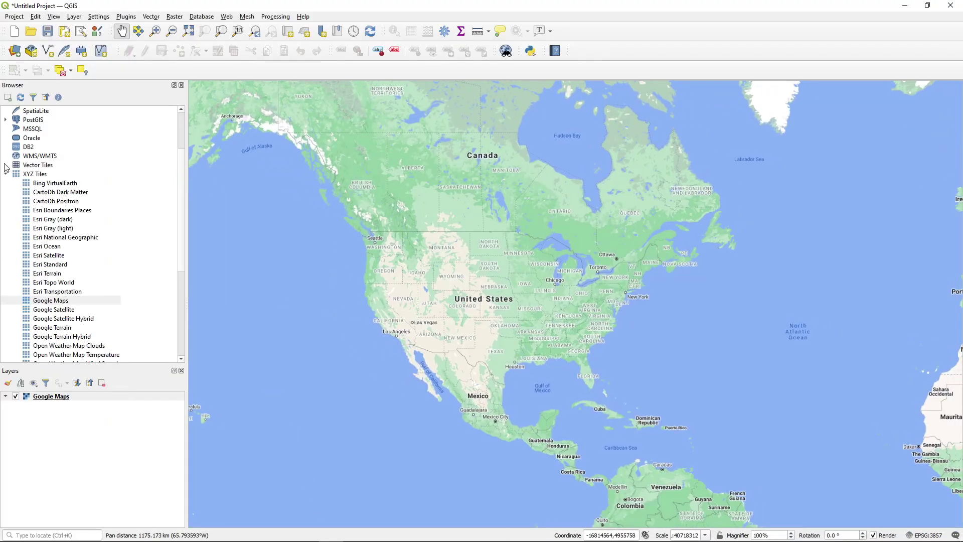
pyautogui.click(5, 174)
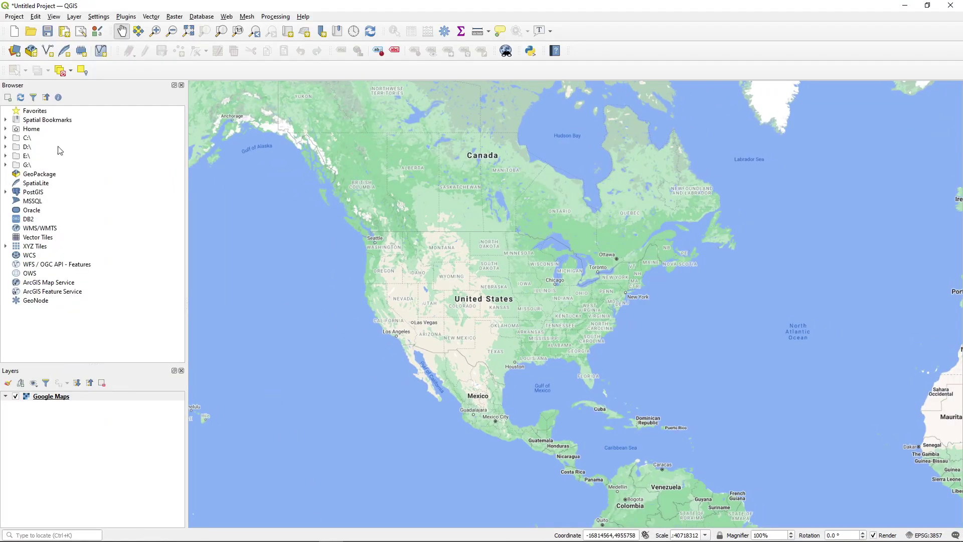
# Step: In Add Vector Layer, browse to the D:\Data\us folder
pyautogui.click(74, 16)
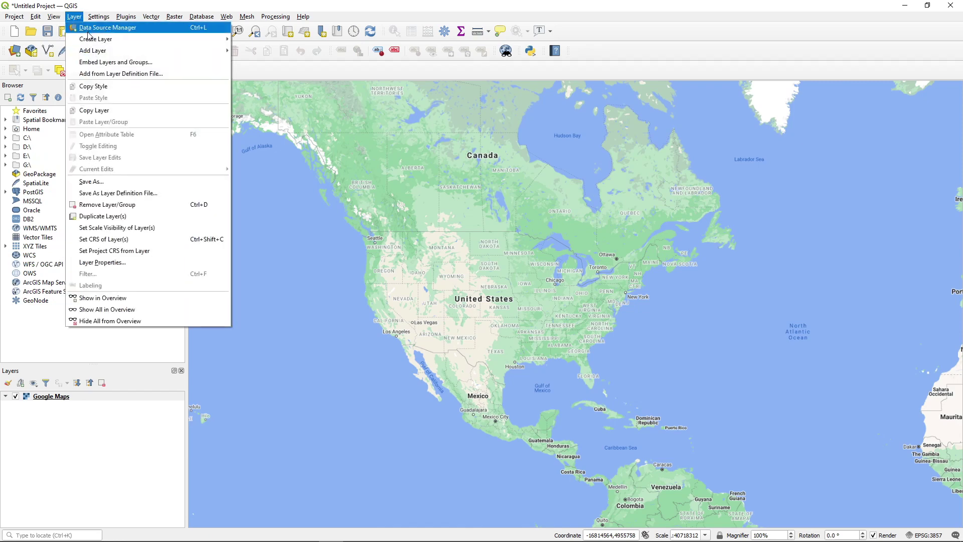
pyautogui.moveTo(117, 52)
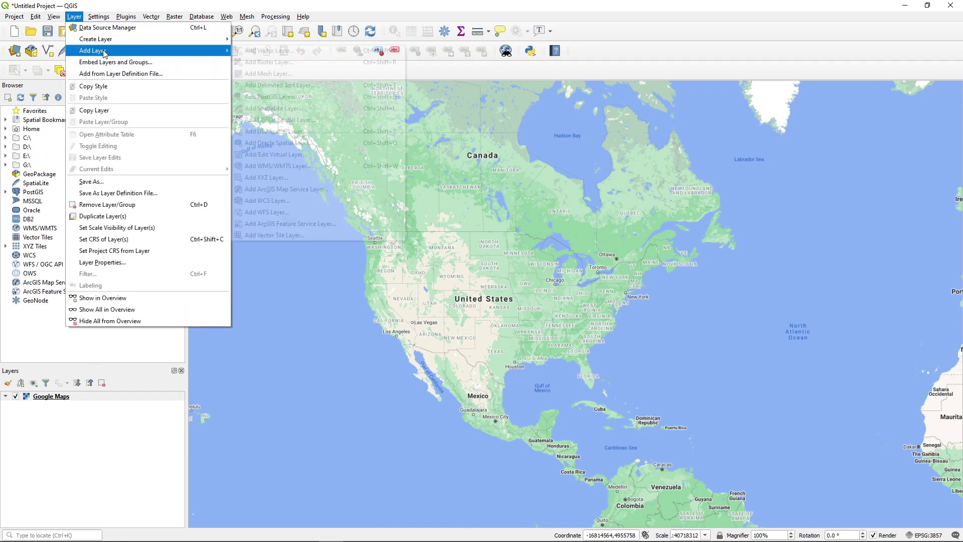
pyautogui.click(270, 51)
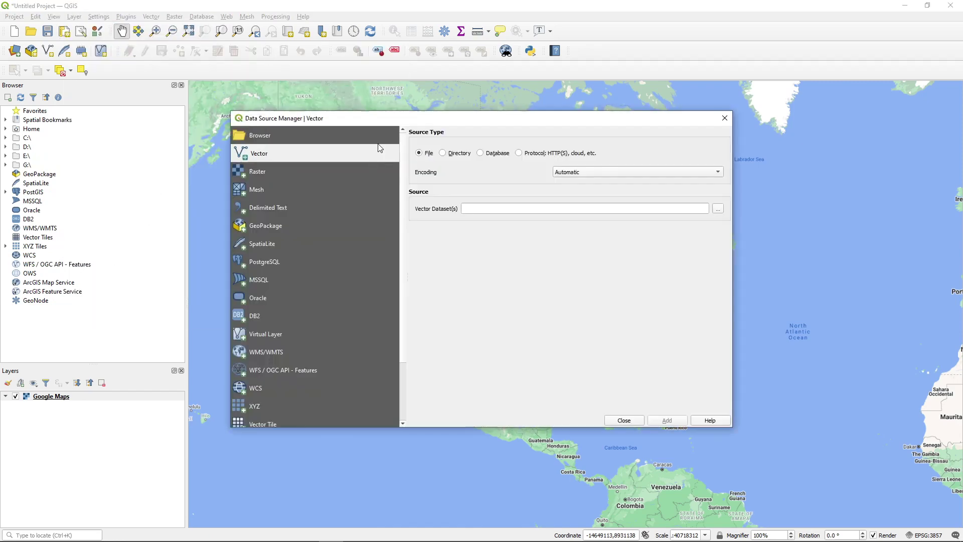
pyautogui.moveTo(411, 121); pyautogui.dragTo(386, 125)
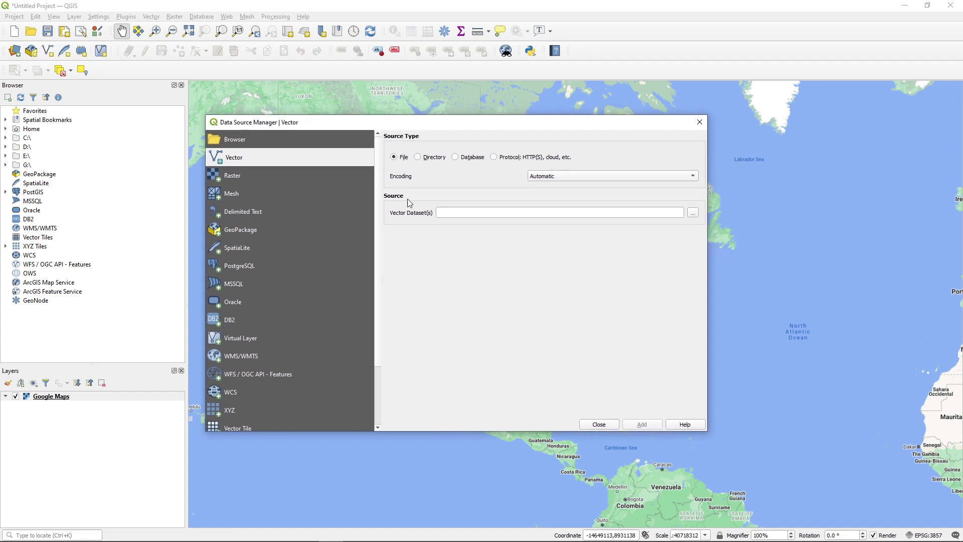
pyautogui.click(694, 214)
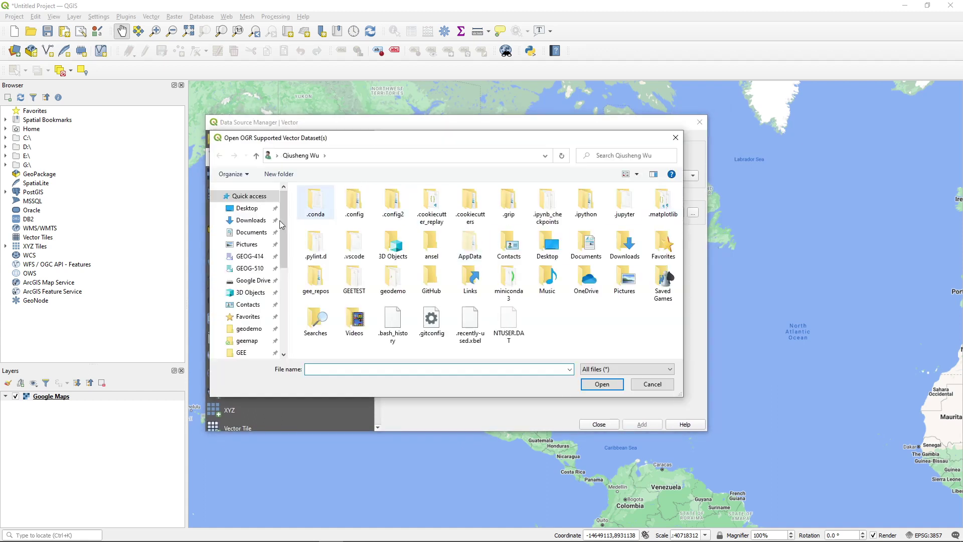
pyautogui.scroll(-4, 251, 319)
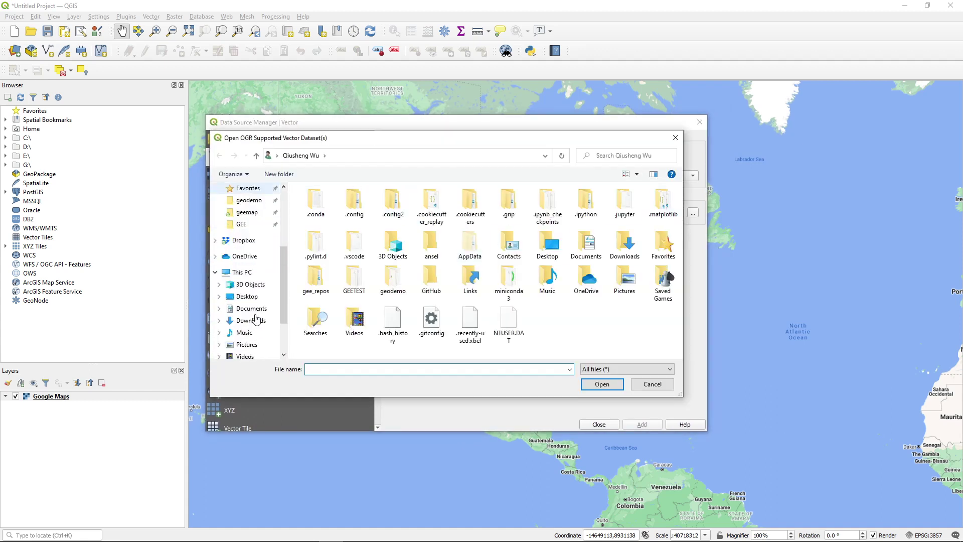
pyautogui.click(238, 272)
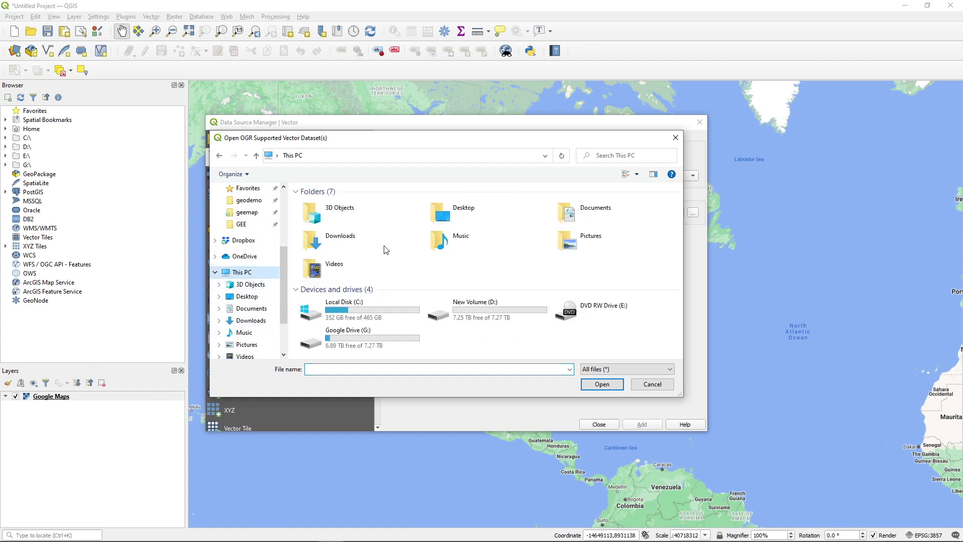
pyautogui.doubleClick(442, 305)
pyautogui.doubleClick(333, 218)
pyautogui.doubleClick(330, 224)
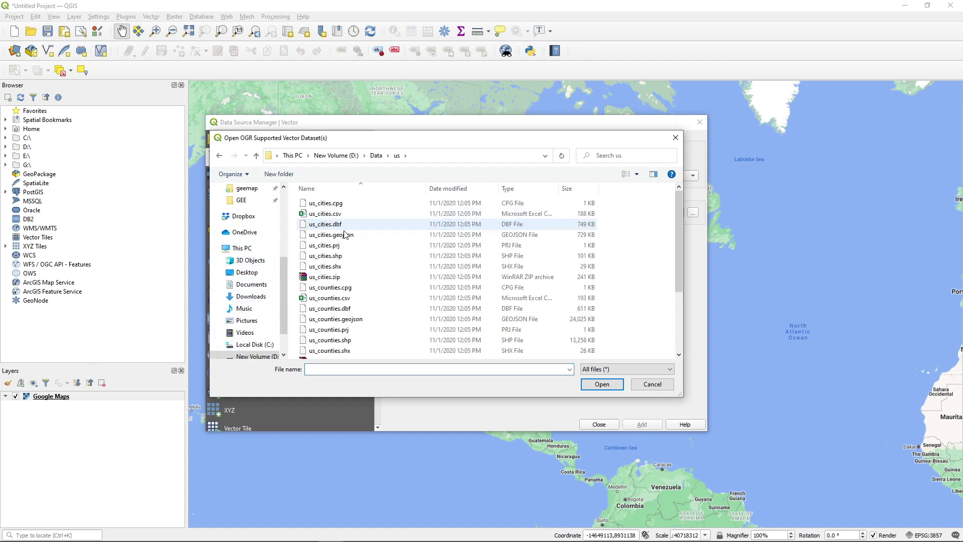
# Step: Pick us_cities.csv and add it to the project as a layer
pyautogui.click(329, 214)
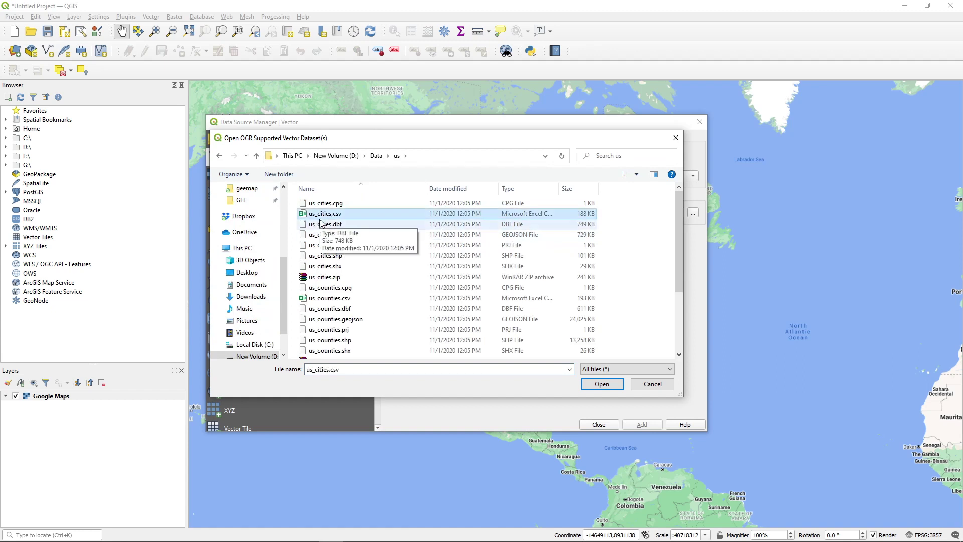
pyautogui.click(599, 385)
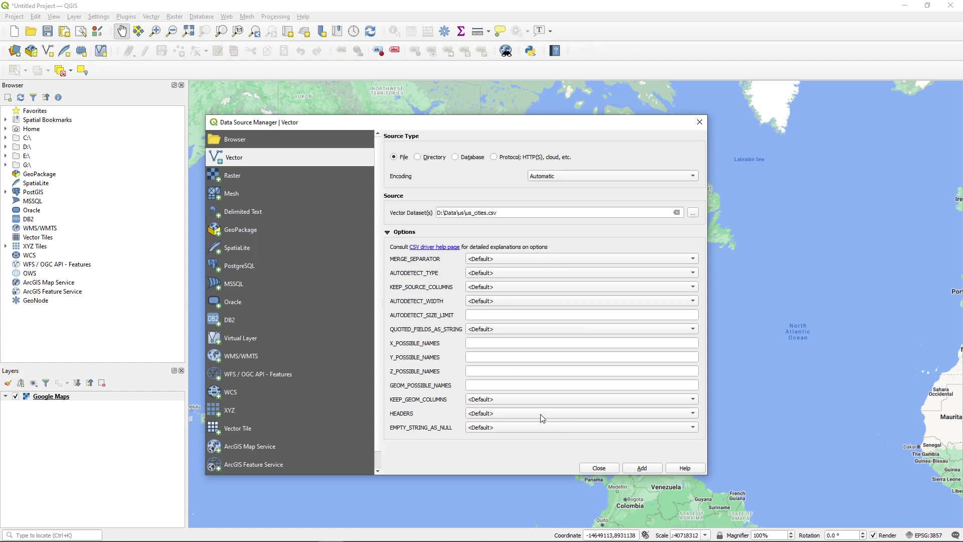
pyautogui.click(642, 467)
pyautogui.click(591, 468)
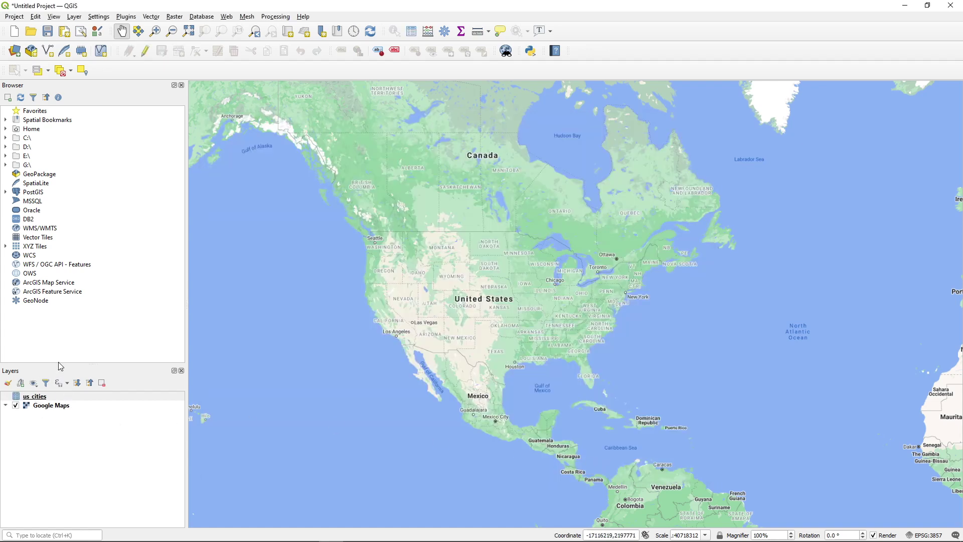
# Step: Open the us_cities attribute table, sort by id, POP_2010 and ELEV_IN_FT, then close it
pyautogui.moveTo(59, 364); pyautogui.dragTo(59, 301)
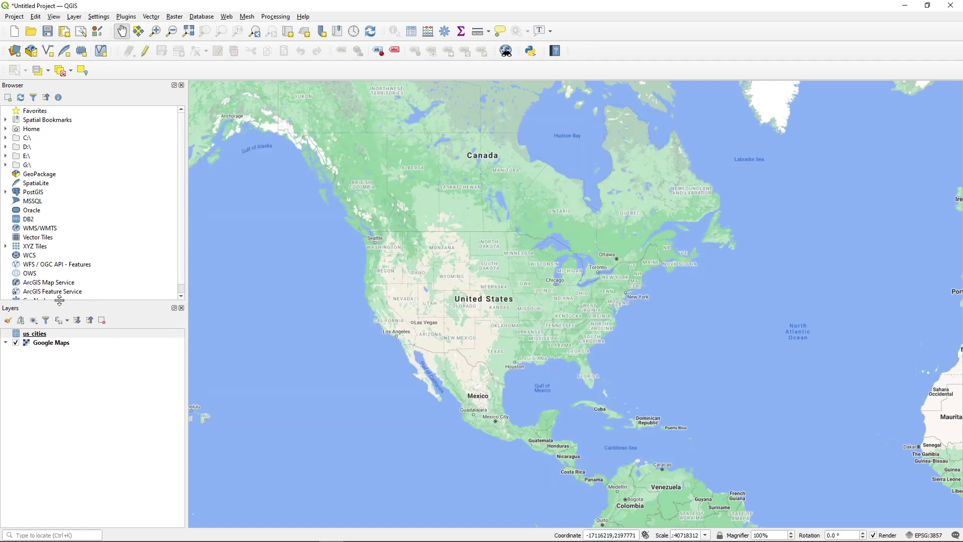
pyautogui.click(39, 335)
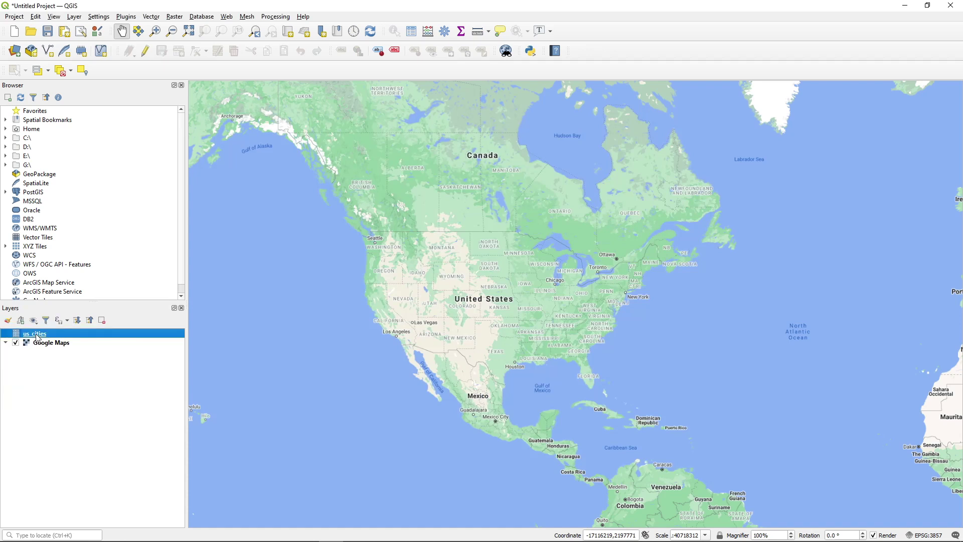
pyautogui.rightClick(38, 337)
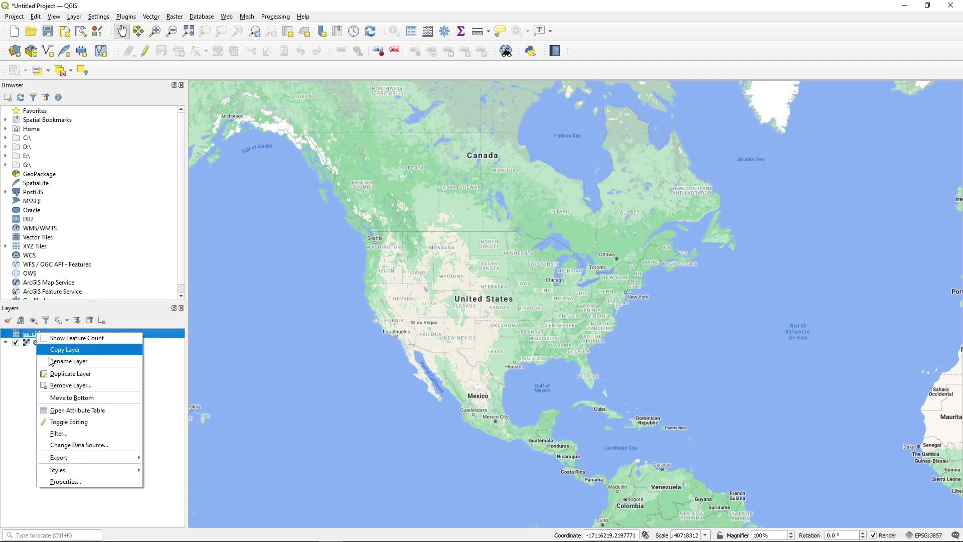
pyautogui.click(75, 410)
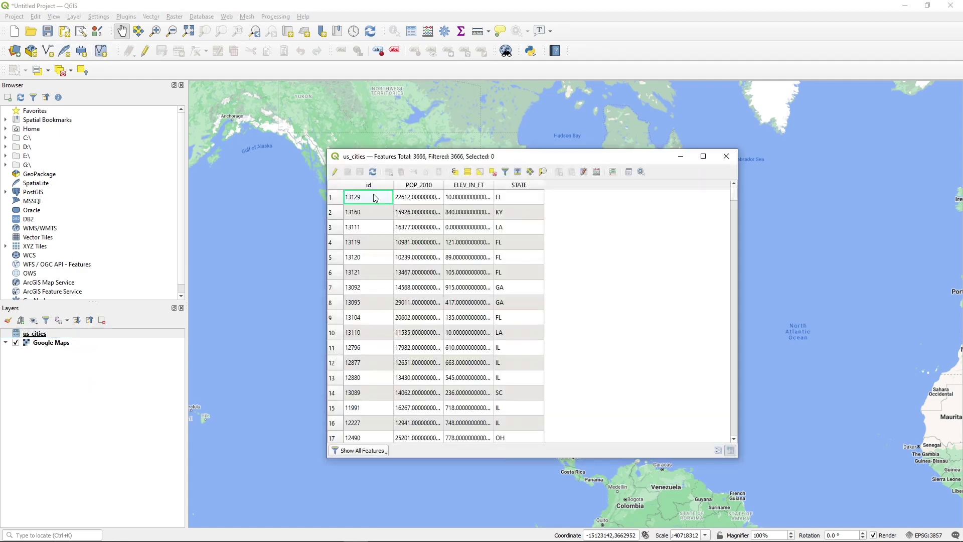
pyautogui.click(371, 185)
pyautogui.click(420, 185)
pyautogui.click(464, 185)
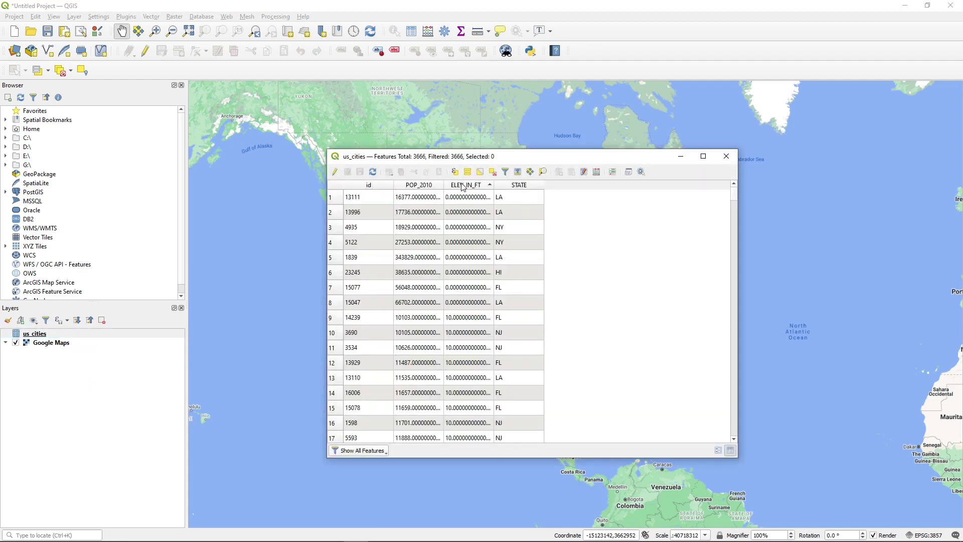
pyautogui.click(362, 186)
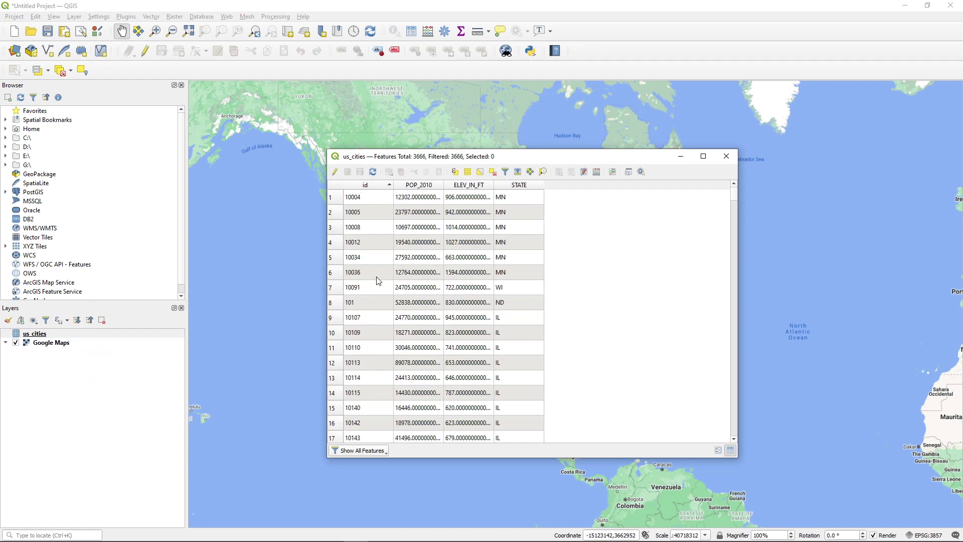
pyautogui.scroll(-20, 427, 290)
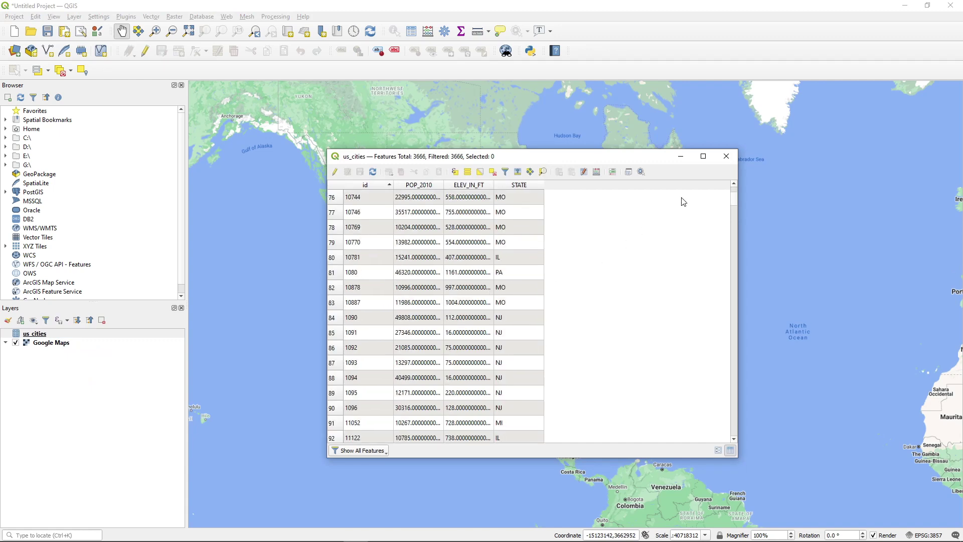
pyautogui.click(726, 156)
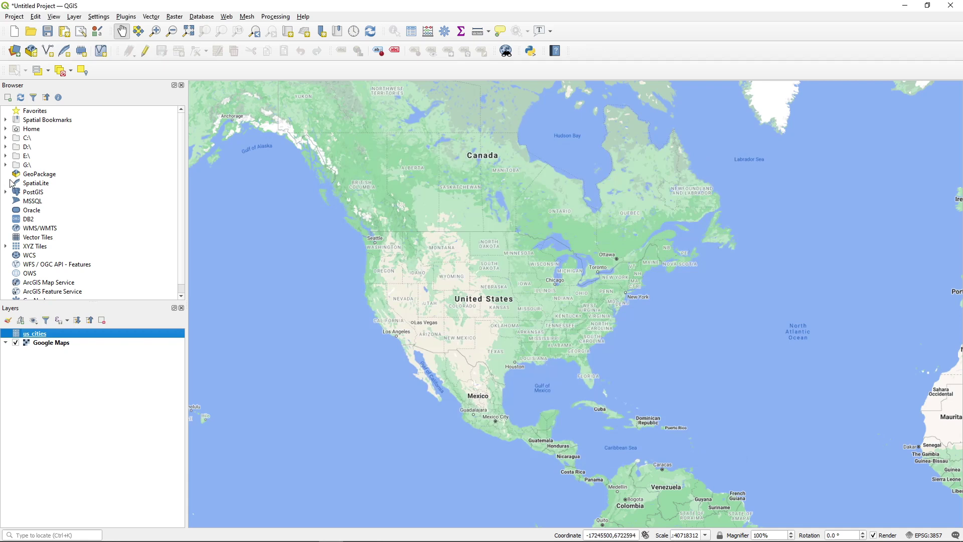
# Step: Expand PostGIS > SDB > public, then start a new PostGIS connection showing Basic authentication
pyautogui.click(6, 192)
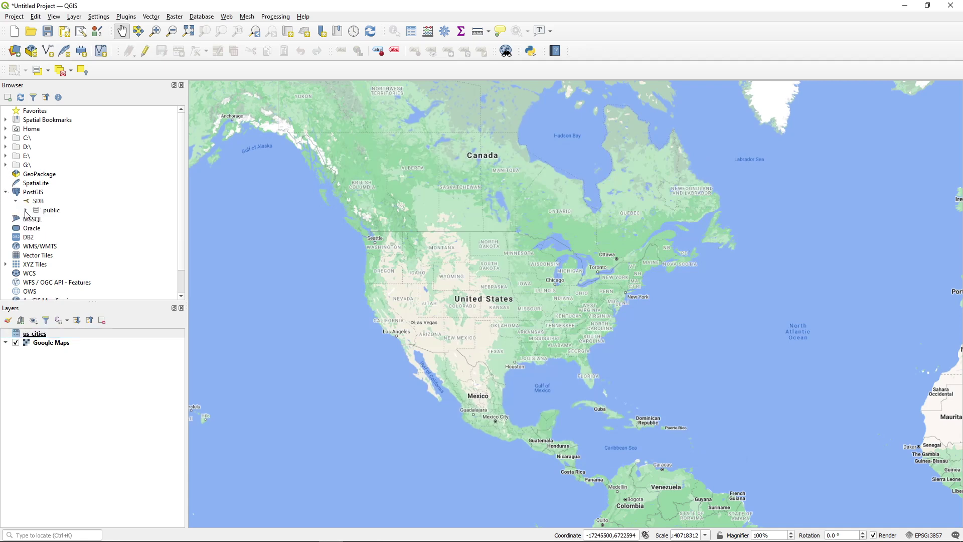
pyautogui.click(26, 210)
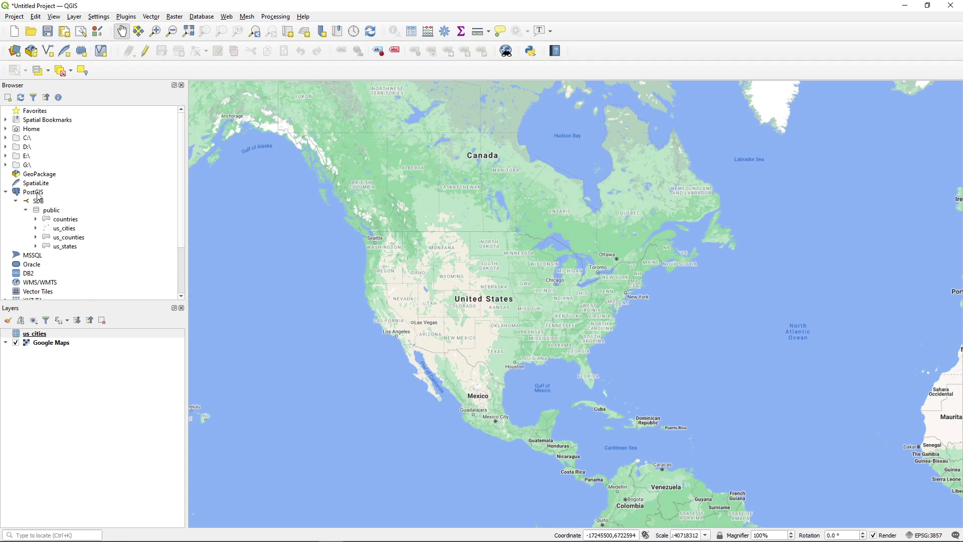
pyautogui.rightClick(35, 192)
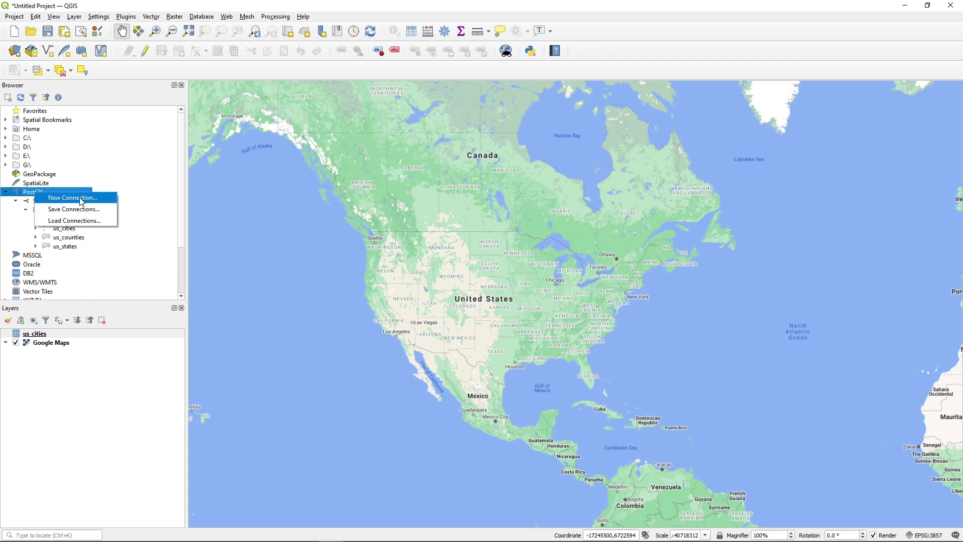
pyautogui.click(82, 201)
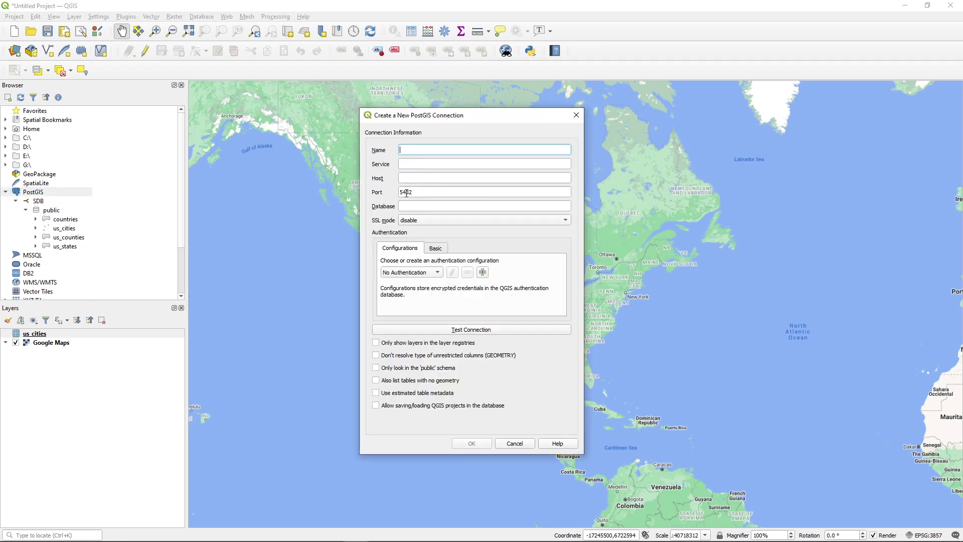
pyautogui.click(435, 249)
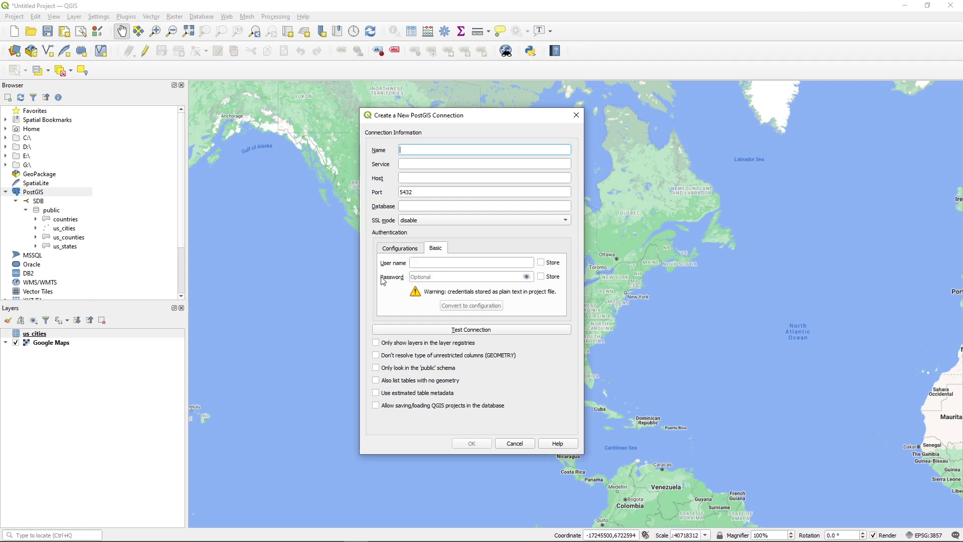
# Step: Cancel the PostGIS connection dialog, glance at the YouTube playlist, and return to QGIS
pyautogui.click(517, 446)
pyautogui.click(307, 531)
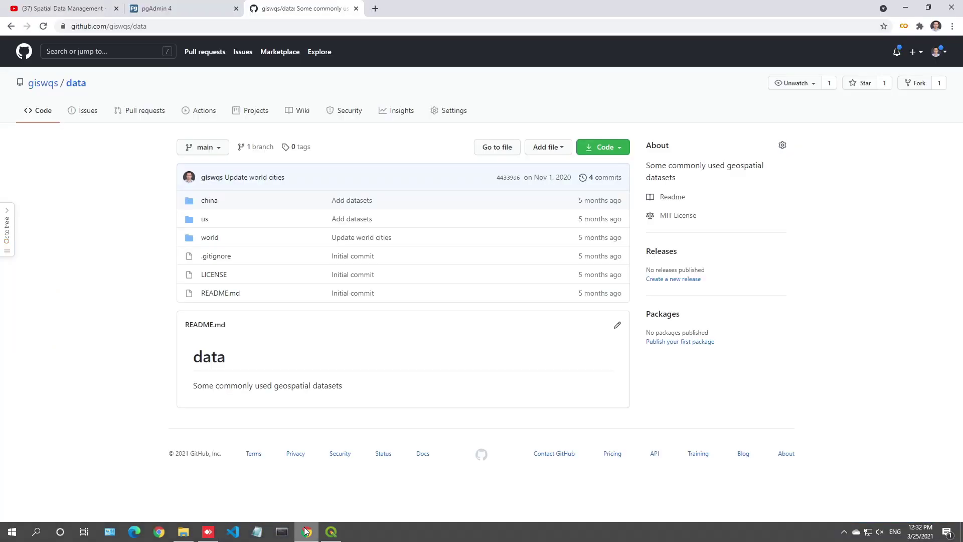
pyautogui.click(50, 12)
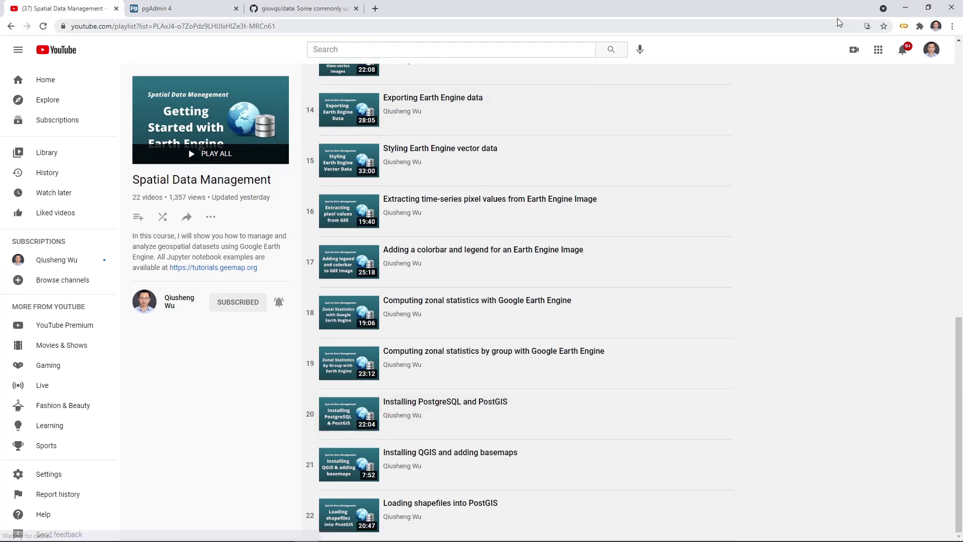
pyautogui.click(905, 7)
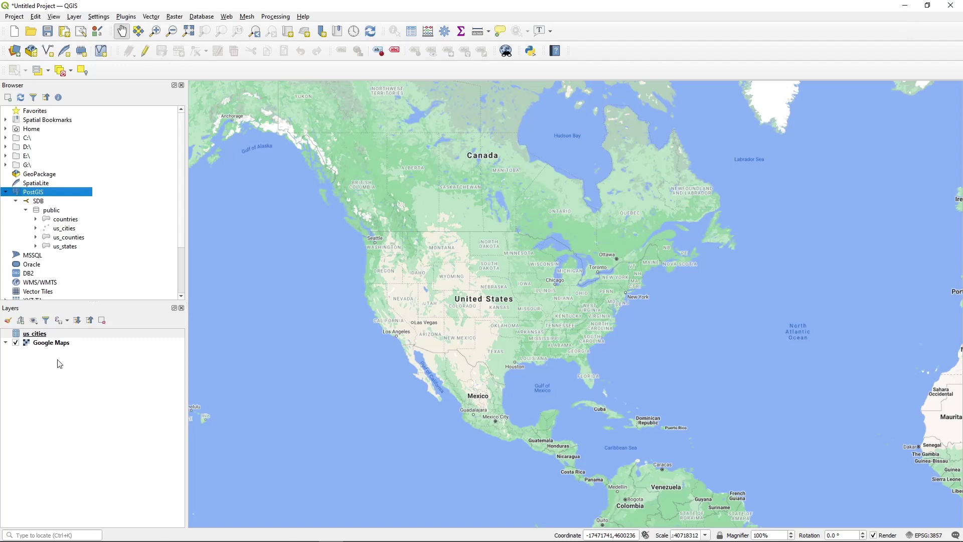
# Step: Open DB Manager from the Database menu
pyautogui.click(35, 334)
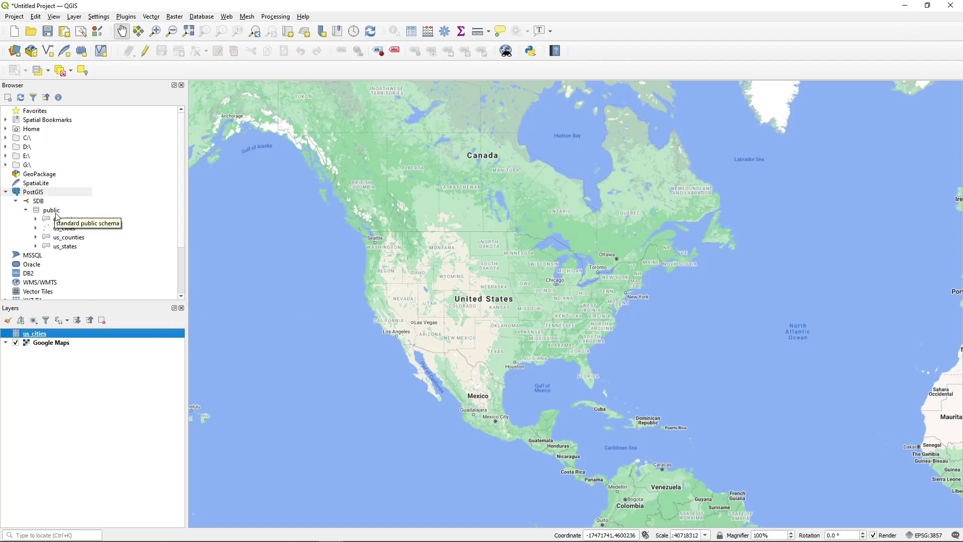
pyautogui.click(200, 18)
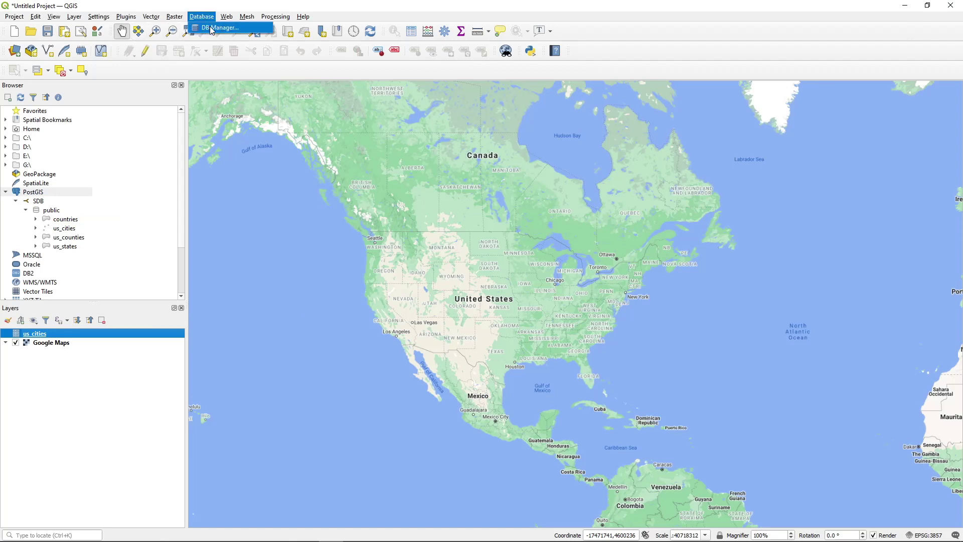
pyautogui.click(210, 27)
pyautogui.moveTo(433, 194); pyautogui.dragTo(370, 177)
# Step: Expand PostGIS > SDB > public and view the countries, us_cities and us_states tables
pyautogui.click(265, 250)
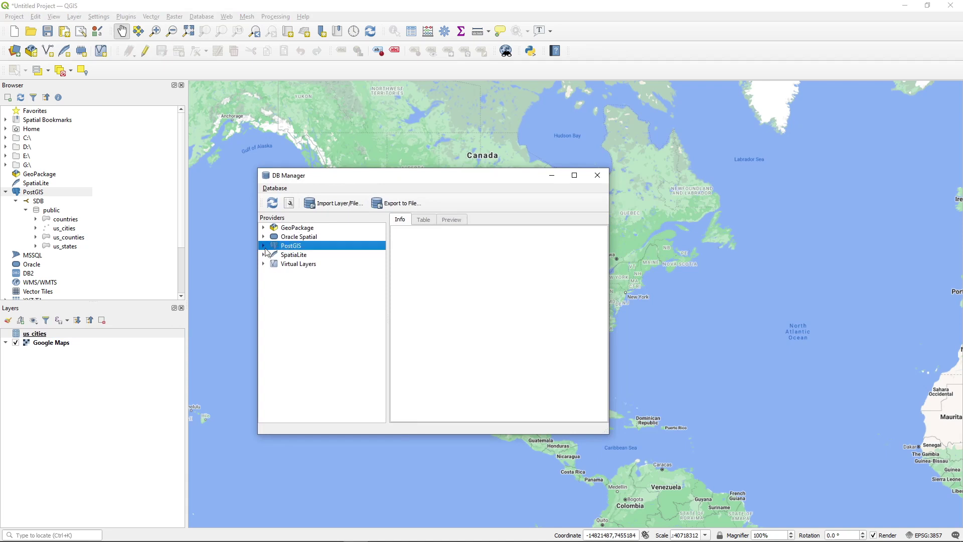
pyautogui.click(264, 247)
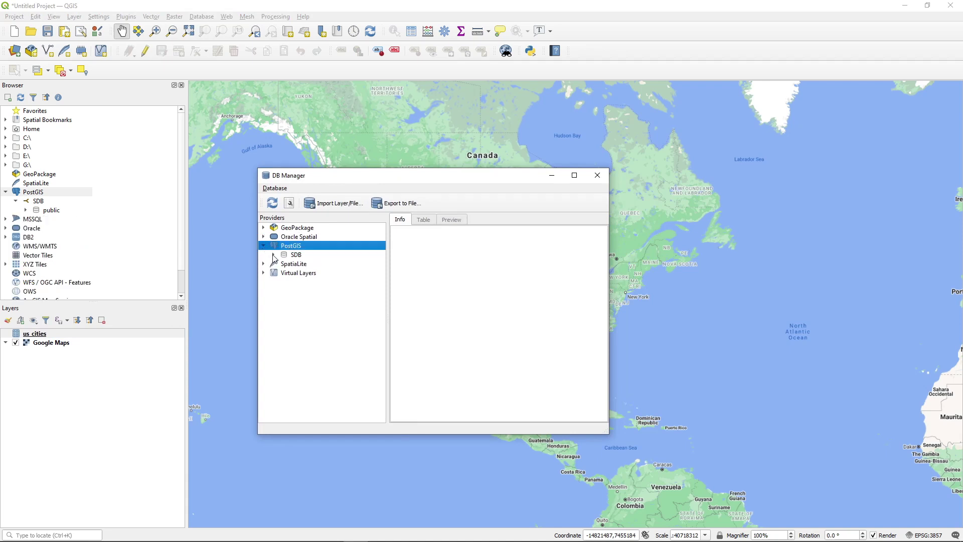
pyautogui.click(275, 256)
pyautogui.click(284, 264)
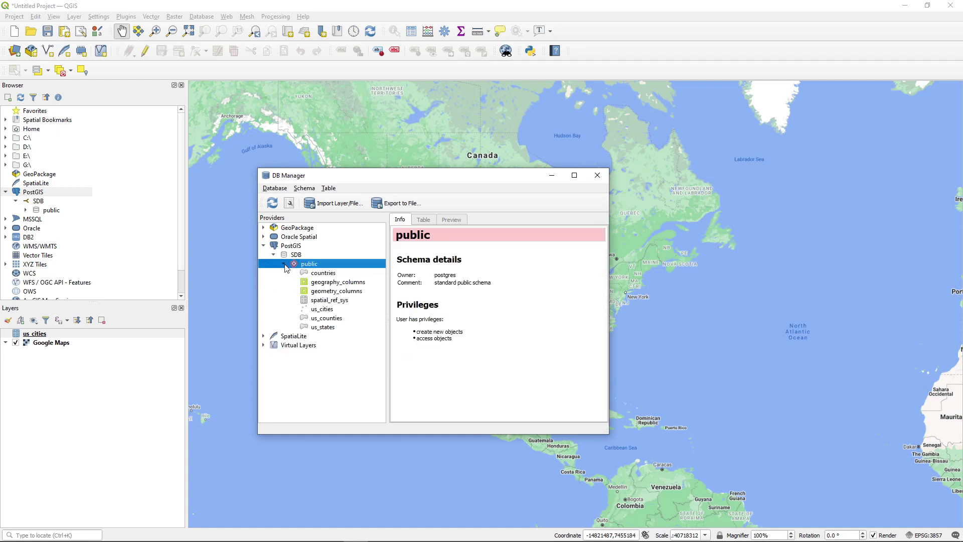
pyautogui.click(322, 275)
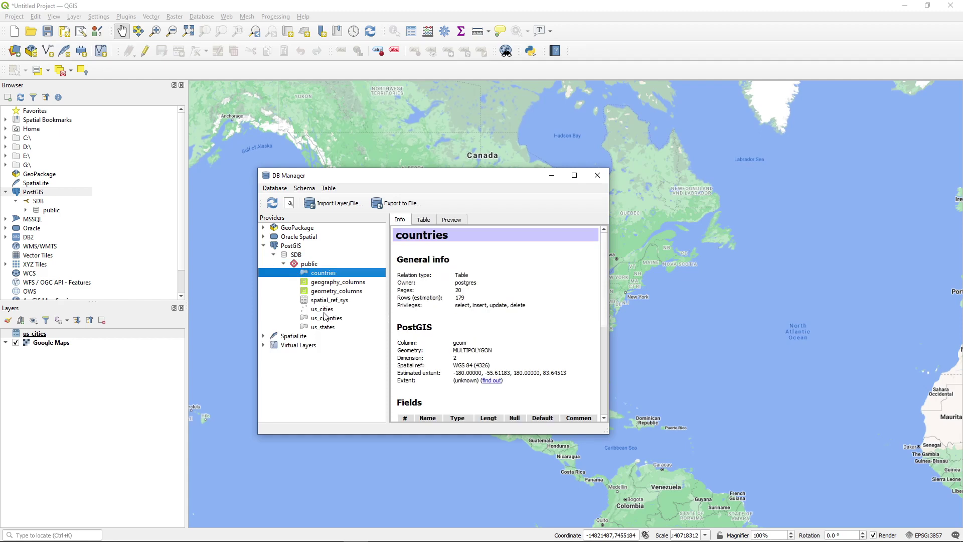
pyautogui.click(323, 310)
pyautogui.click(326, 328)
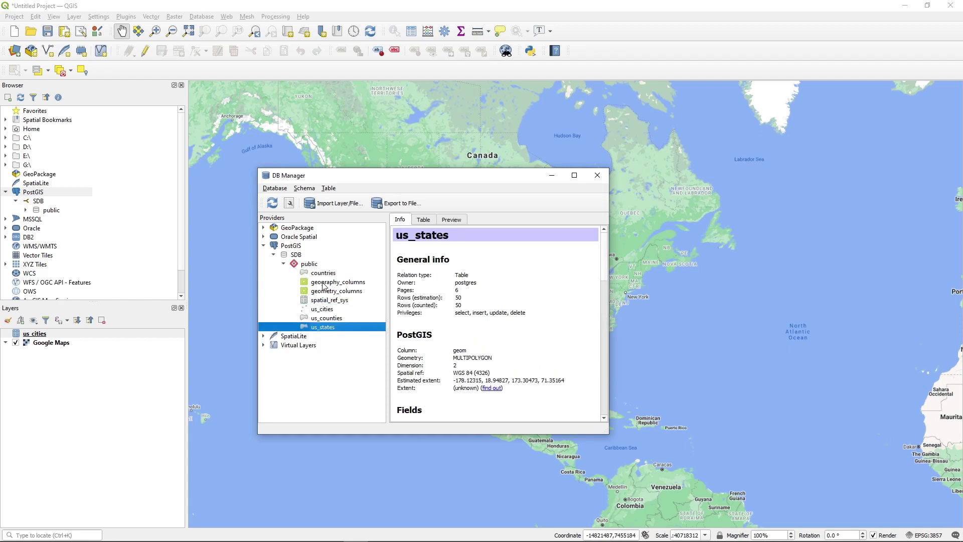
pyautogui.click(311, 264)
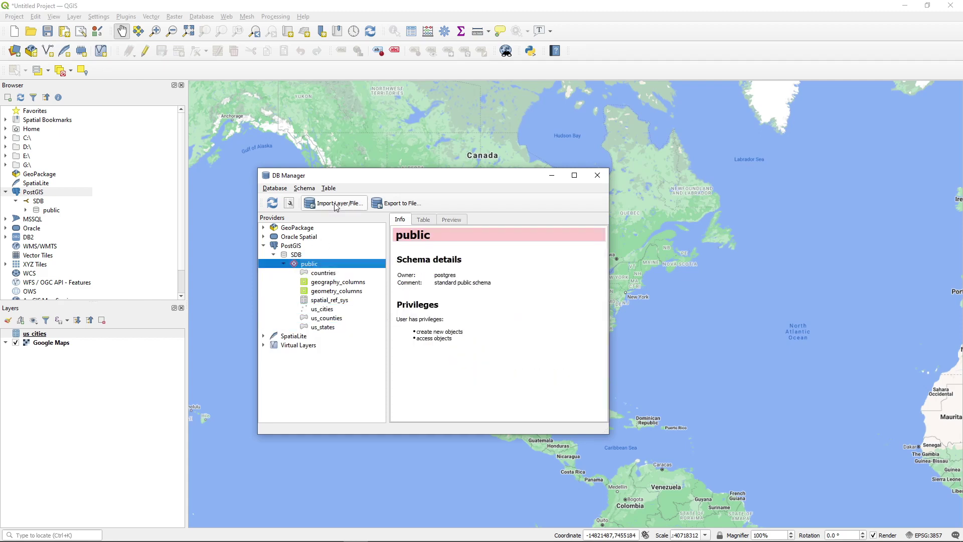
# Step: Import the us_cities layer as table us_cities_csv with primary key id, and acknowledge the success message
pyautogui.click(336, 204)
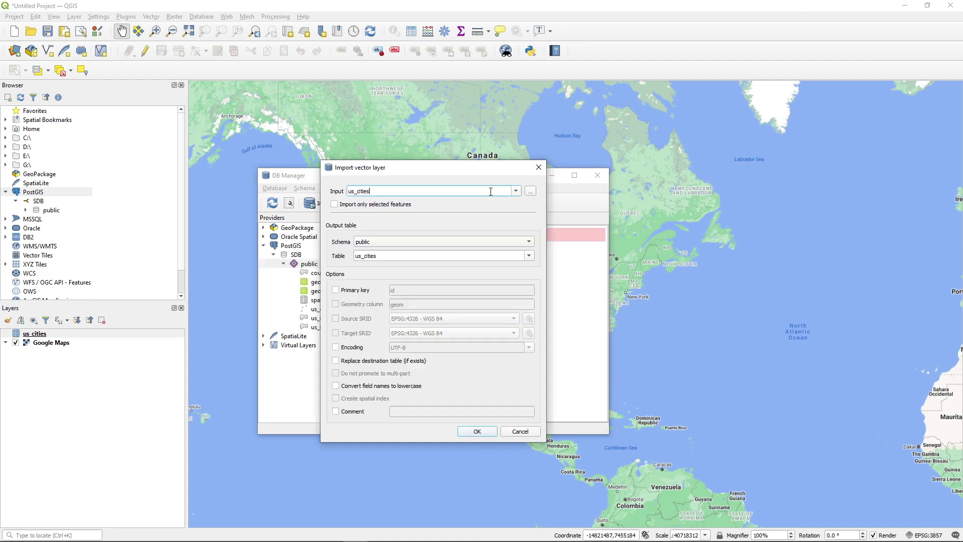
pyautogui.click(516, 191)
pyautogui.click(516, 196)
pyautogui.moveTo(410, 170); pyautogui.dragTo(555, 161)
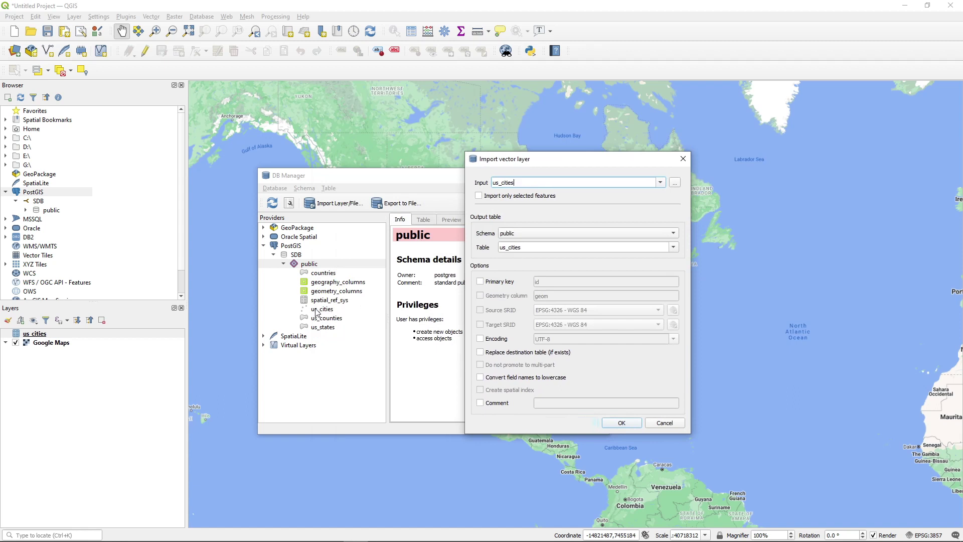
pyautogui.click(532, 246)
pyautogui.moveTo(566, 164); pyautogui.dragTo(557, 152)
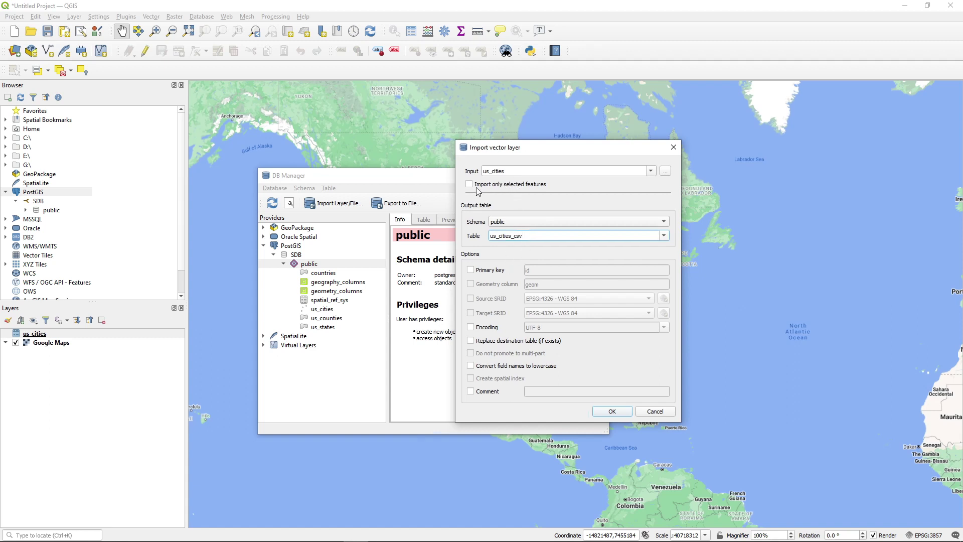
pyautogui.click(470, 269)
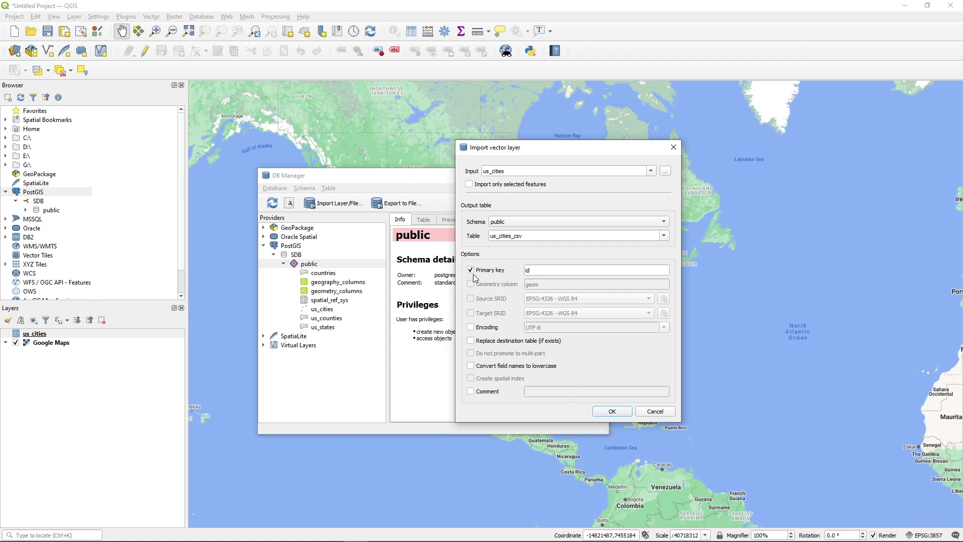
pyautogui.click(612, 411)
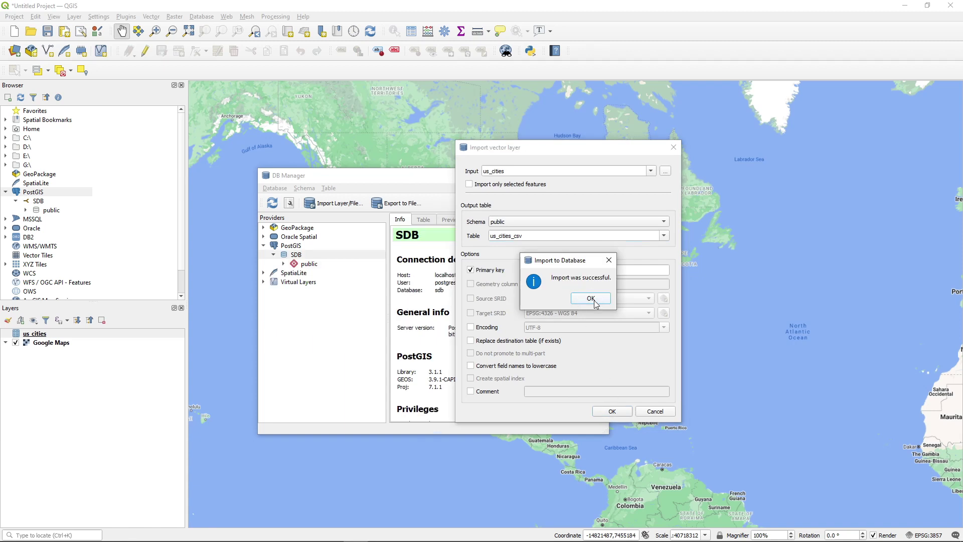
pyautogui.click(591, 299)
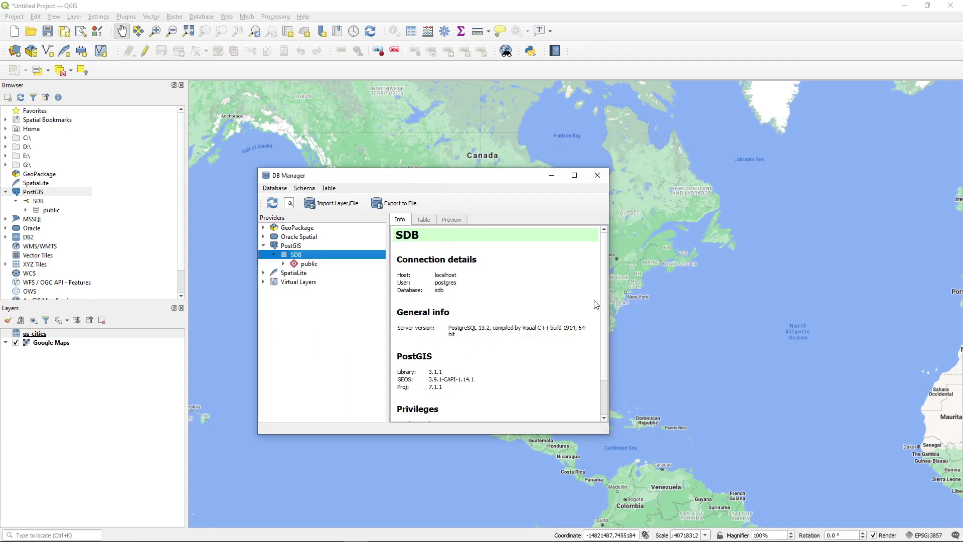
# Step: Expand the public schema and add the us_cities_csv table to the canvas
pyautogui.click(284, 264)
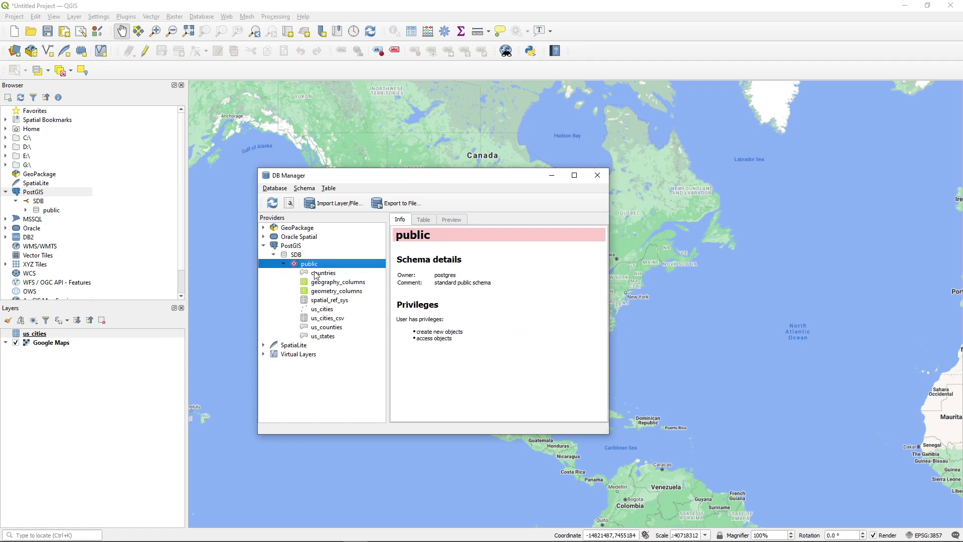
pyautogui.click(326, 319)
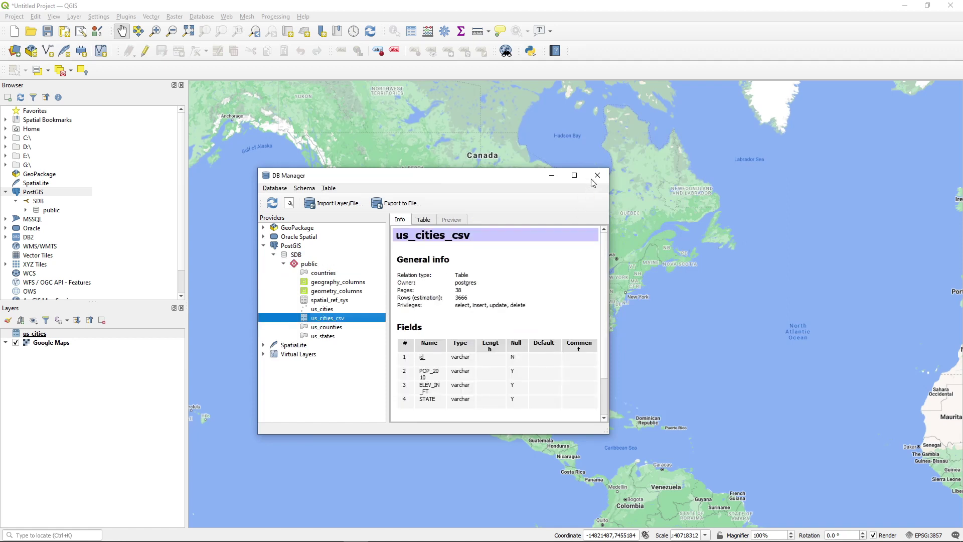
pyautogui.rightClick(330, 320)
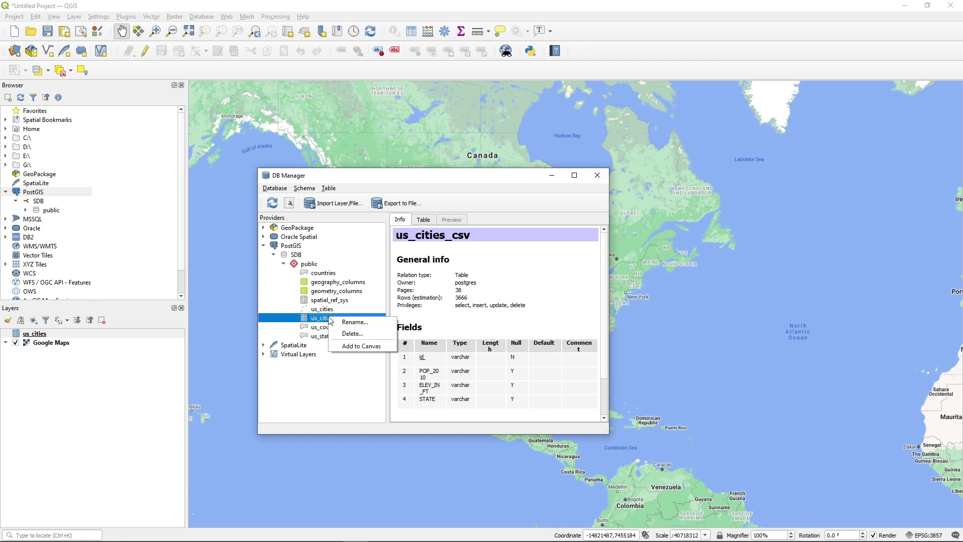
pyautogui.click(365, 346)
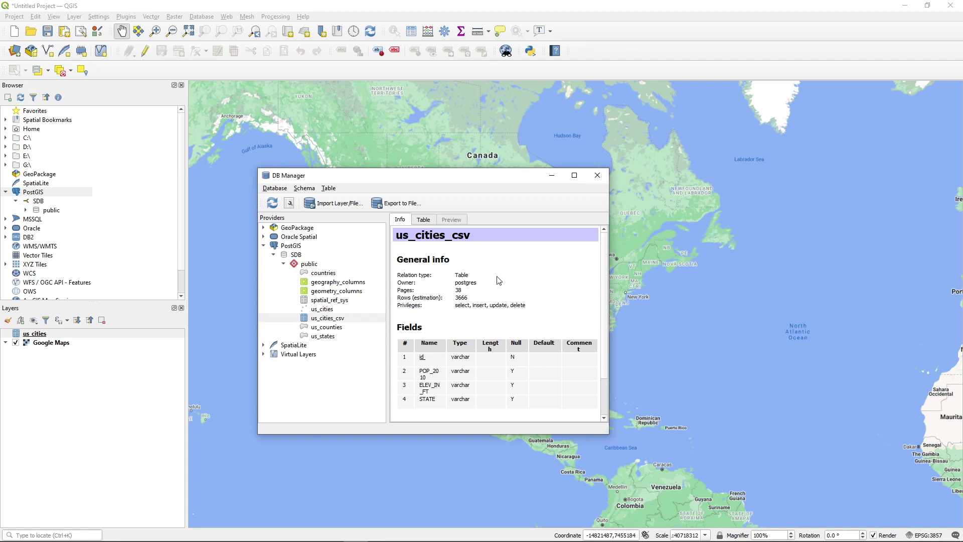
# Step: Show the us_cities_csv rows in the Table tab and enlarge the DB Manager window
pyautogui.scroll(-2, 521, 301)
pyautogui.scroll(2, 521, 303)
pyautogui.click(423, 220)
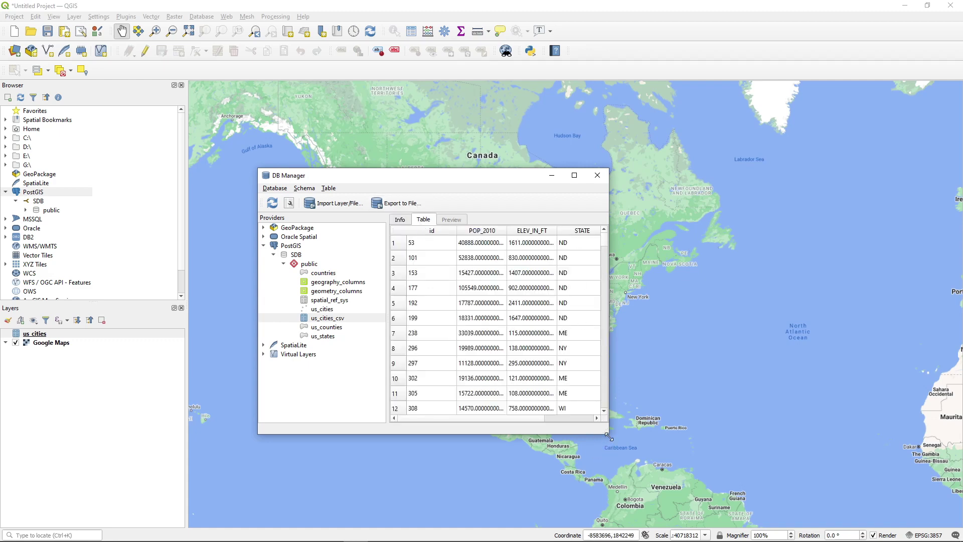
pyautogui.moveTo(609, 436); pyautogui.dragTo(739, 489)
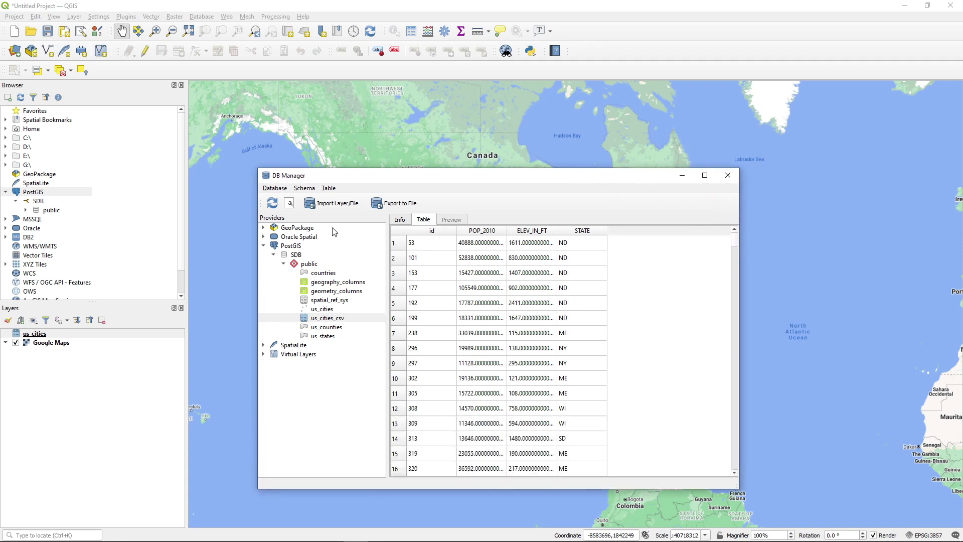
pyautogui.moveTo(346, 176); pyautogui.dragTo(326, 155)
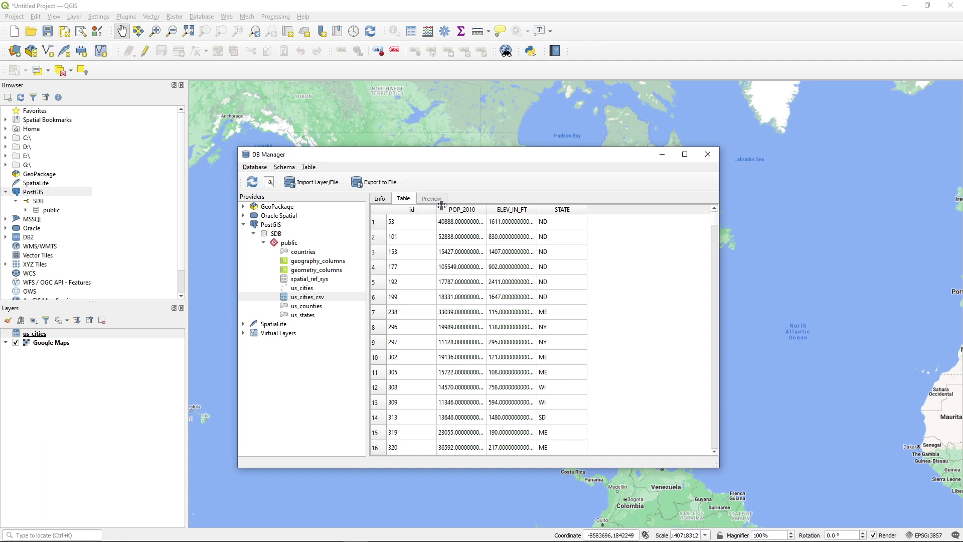
# Step: Inspect the us_cities table's rows, its info with the geom column, and its point preview
pyautogui.click(302, 290)
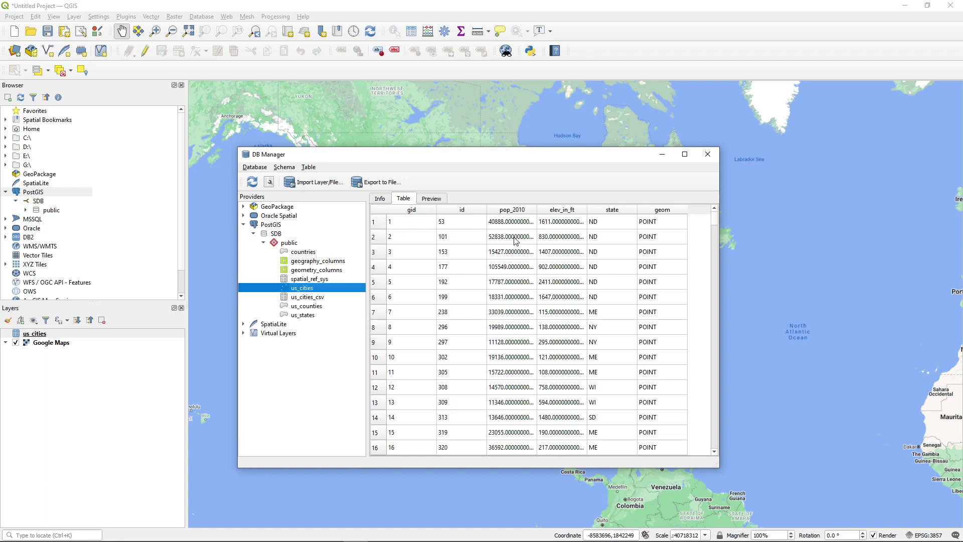
pyautogui.click(381, 200)
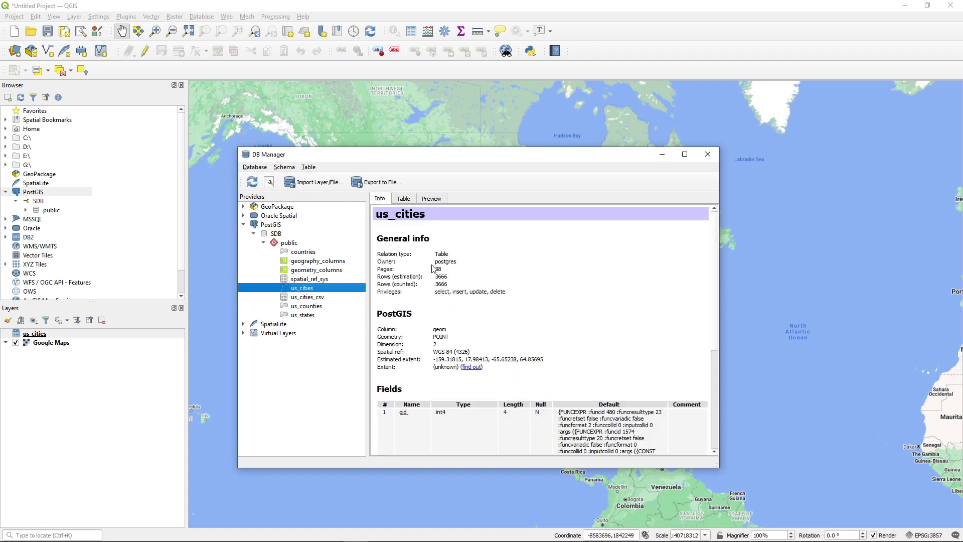
pyautogui.moveTo(424, 255)
pyautogui.mouseDown()
pyautogui.moveTo(457, 269)
pyautogui.moveTo(423, 268)
pyautogui.mouseUp()
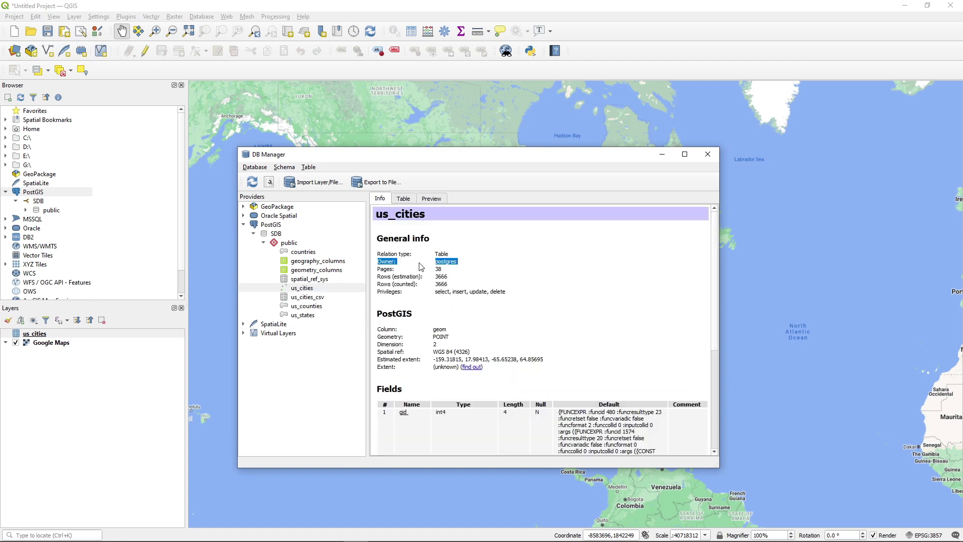
pyautogui.click(455, 275)
pyautogui.moveTo(430, 335); pyautogui.dragTo(443, 333)
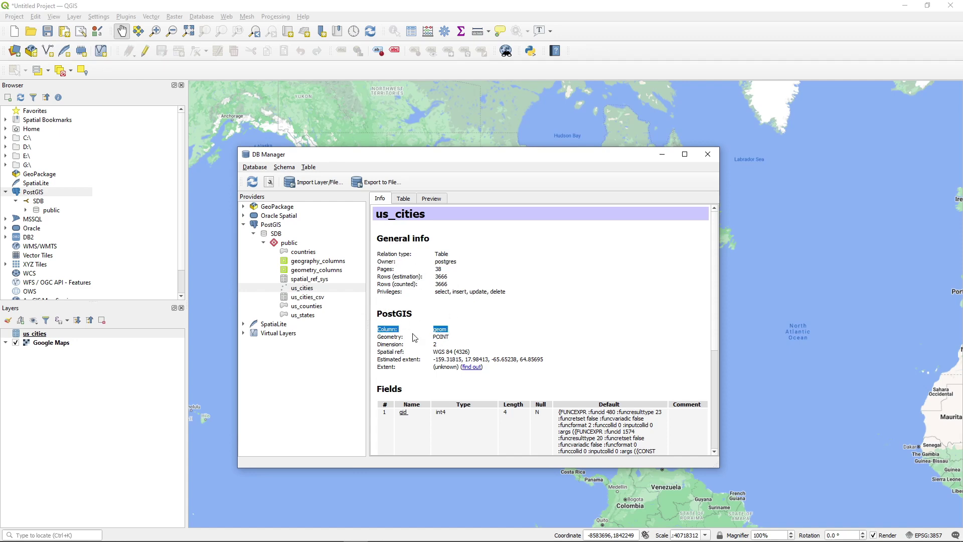
pyautogui.scroll(-6, 424, 350)
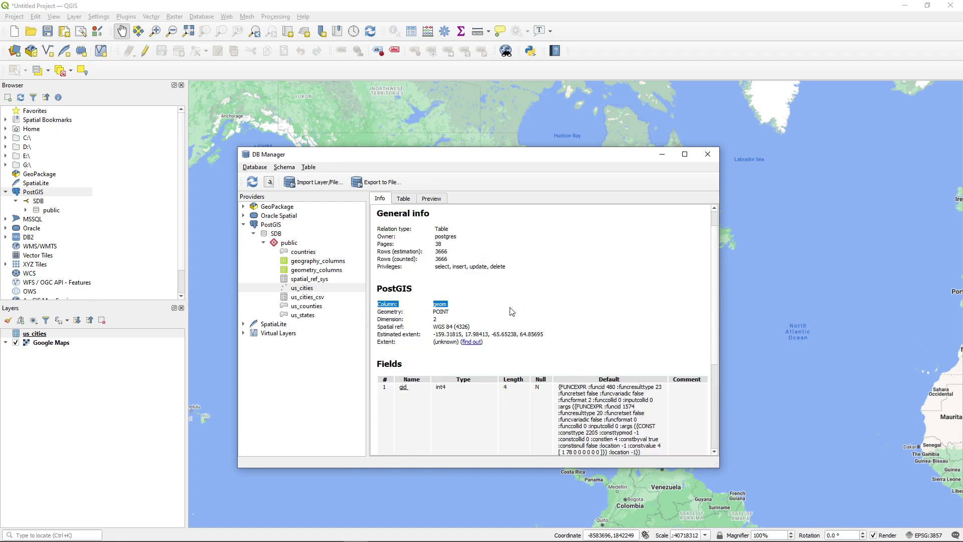
pyautogui.click(403, 198)
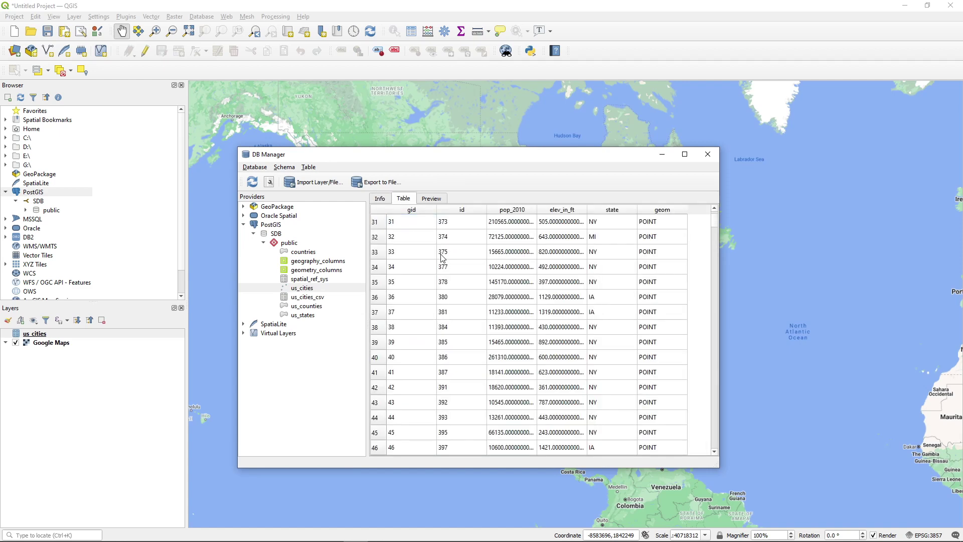
pyautogui.click(437, 199)
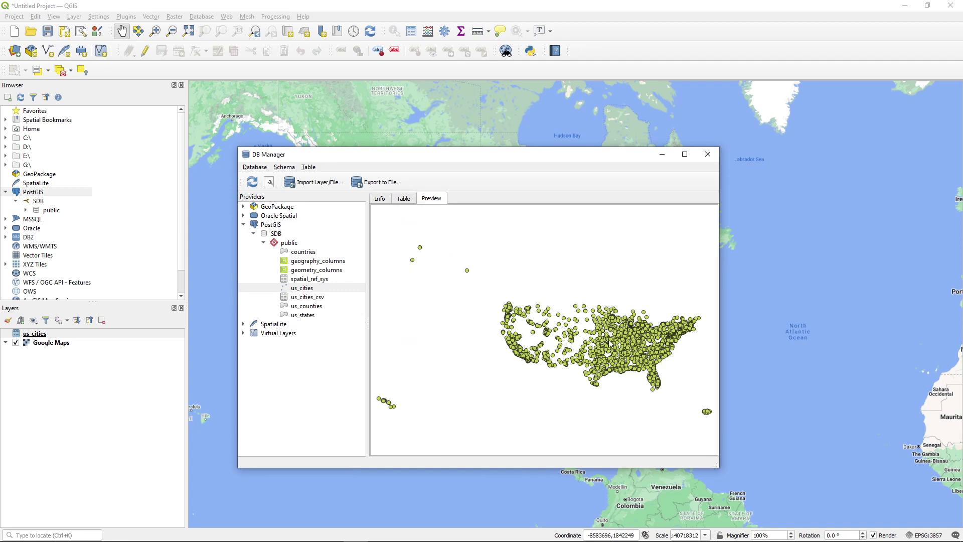
pyautogui.scroll(2, 649, 354)
pyautogui.scroll(-2, 617, 353)
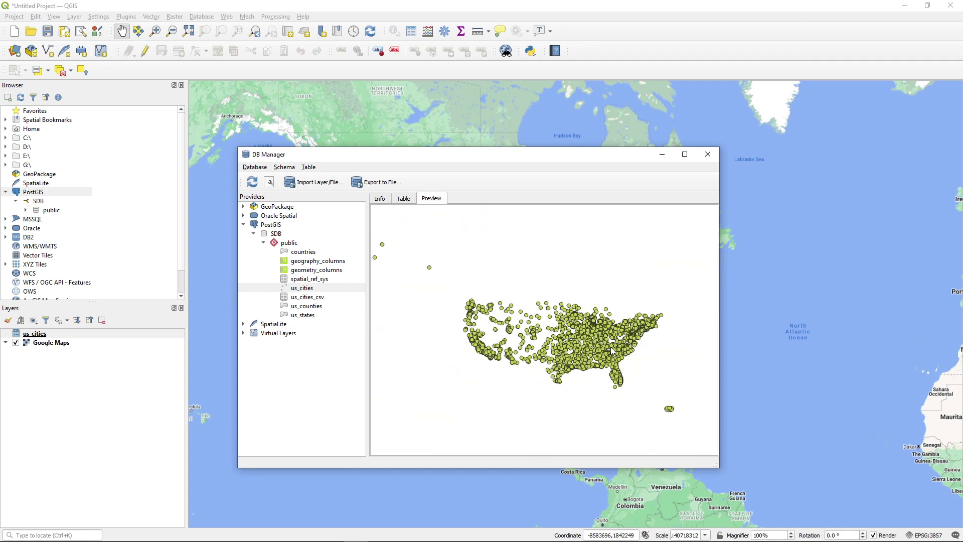
pyautogui.scroll(2, 600, 351)
pyautogui.scroll(-2, 600, 352)
# Step: View the countries table's preview, rows and info showing 179 MULTIPOLYGON rows
pyautogui.click(309, 254)
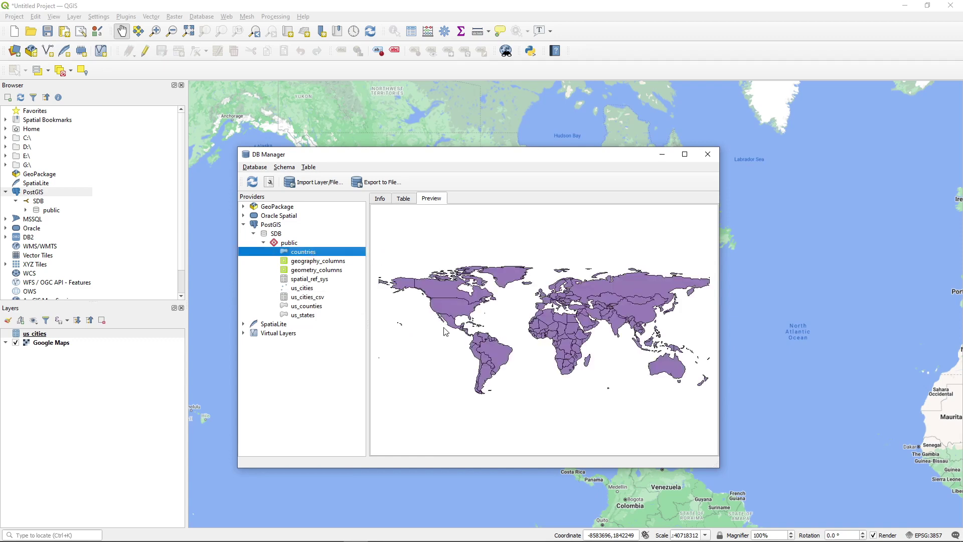
pyautogui.scroll(3, 424, 312)
pyautogui.scroll(-1, 492, 314)
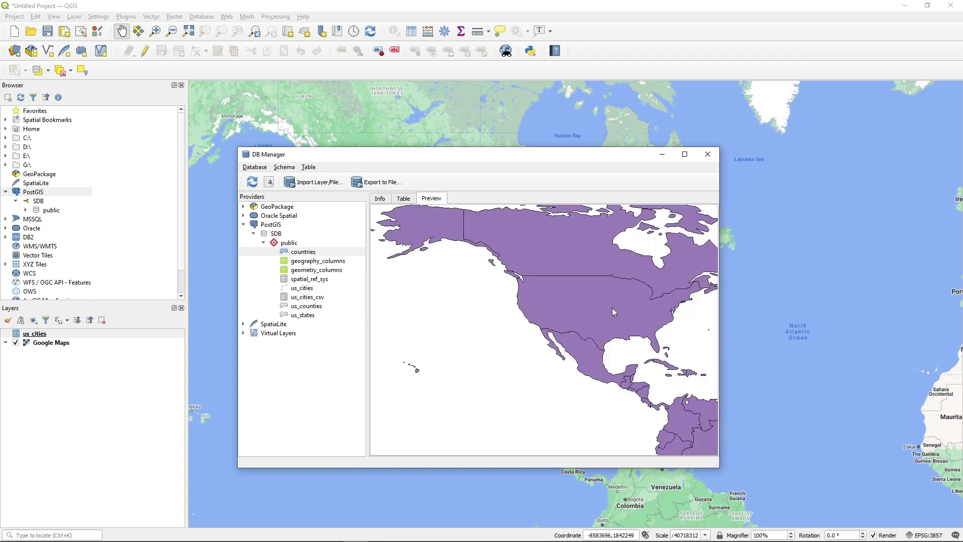
pyautogui.click(404, 199)
pyautogui.click(381, 199)
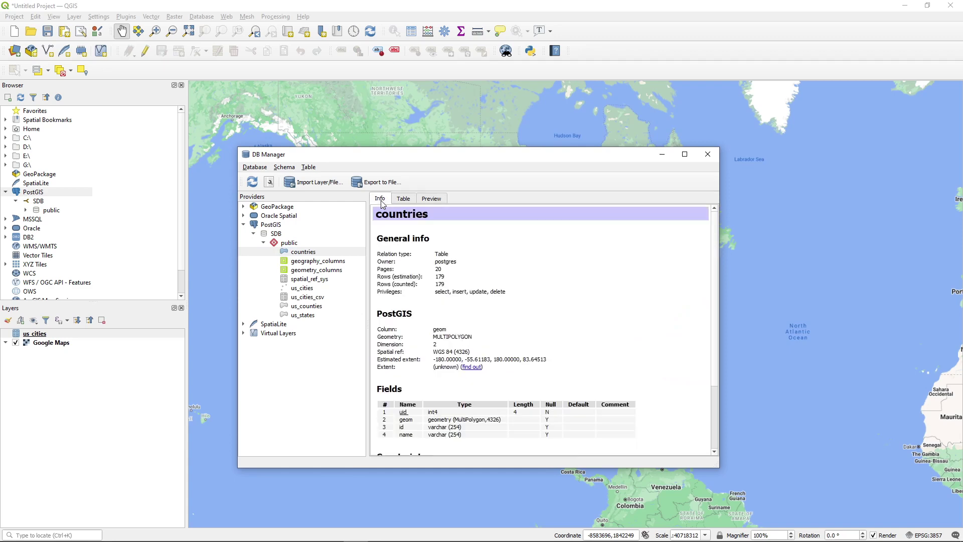
# Step: Close DB Manager, refresh the SDB connection in the Browser, and expand its public schema
pyautogui.click(707, 156)
pyautogui.rightClick(36, 193)
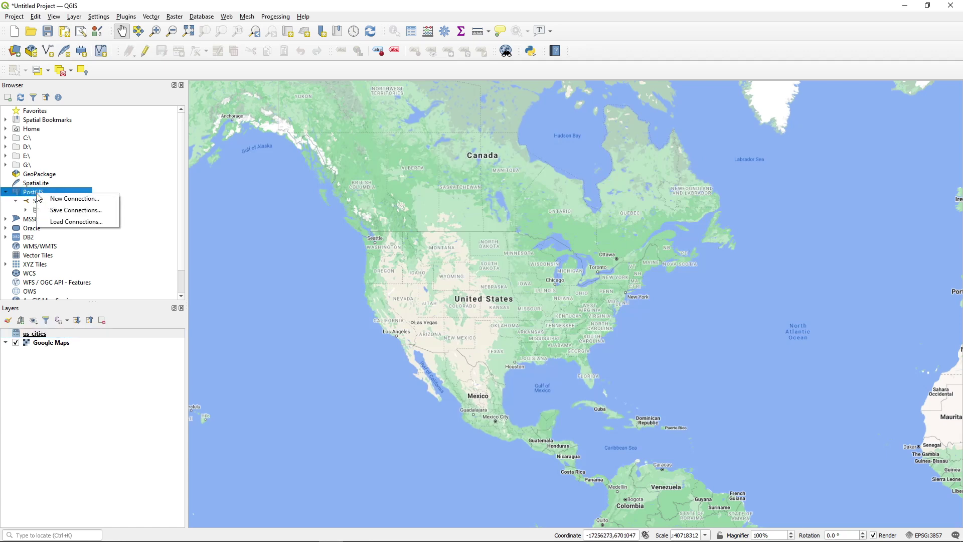
pyautogui.click(27, 202)
pyautogui.rightClick(34, 200)
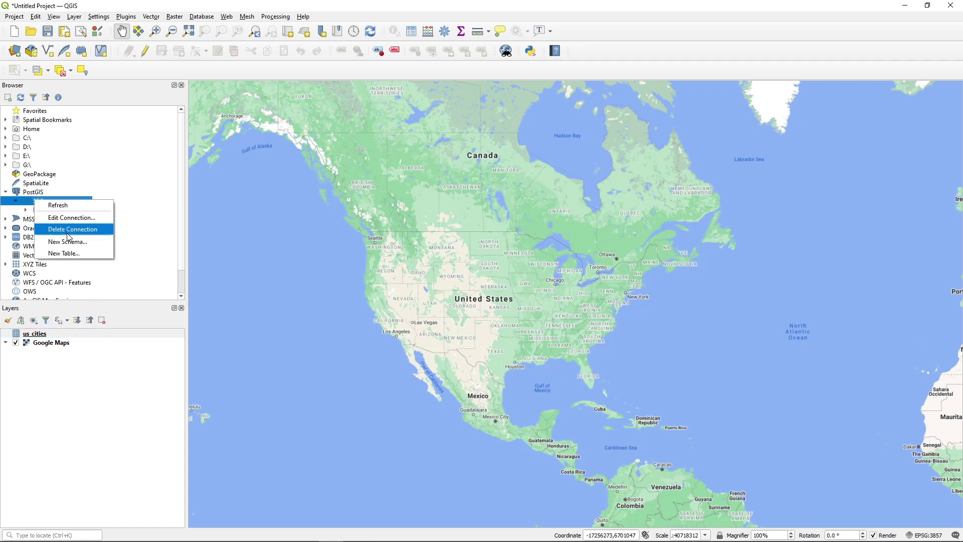
pyautogui.click(58, 206)
pyautogui.doubleClick(51, 211)
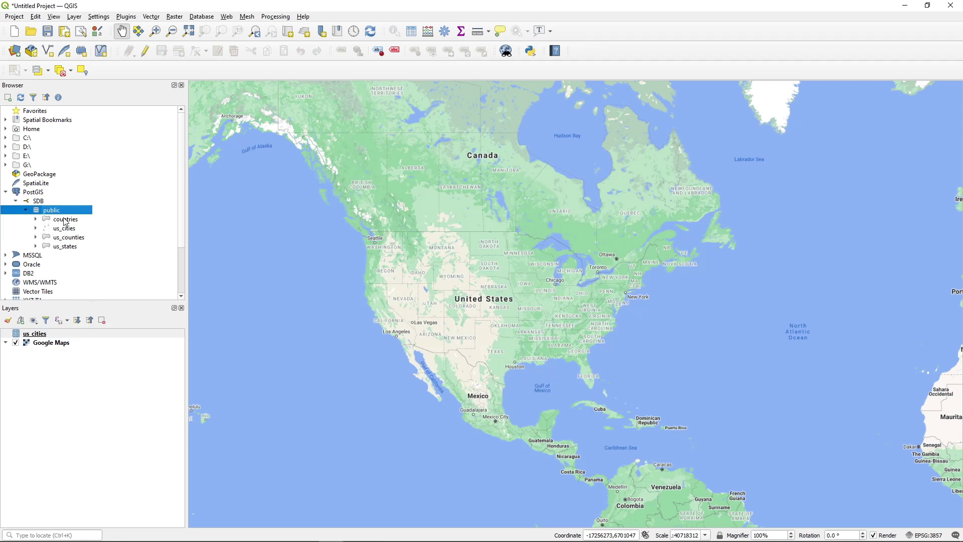
# Step: Peek at the countries table's fields, then select the us_cities layer
pyautogui.click(35, 220)
pyautogui.click(36, 220)
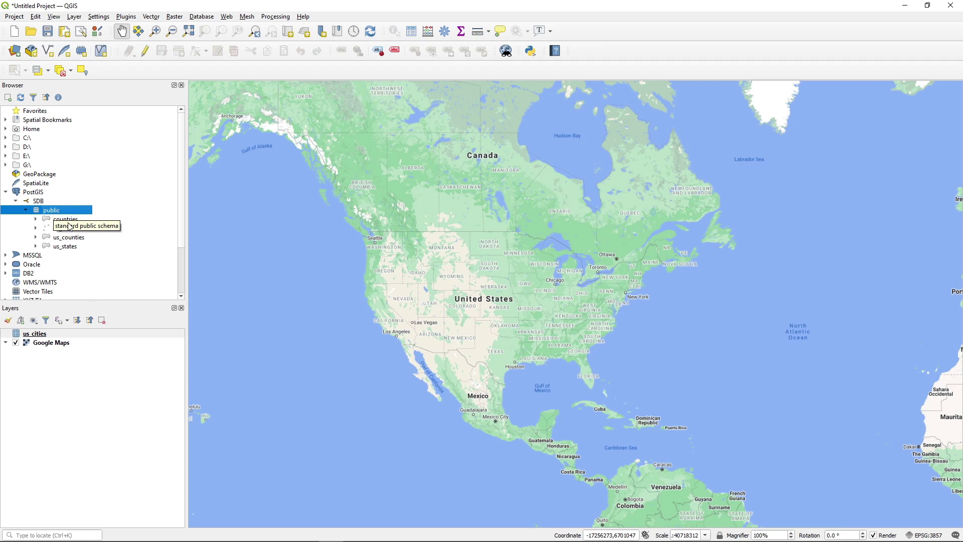
pyautogui.click(31, 337)
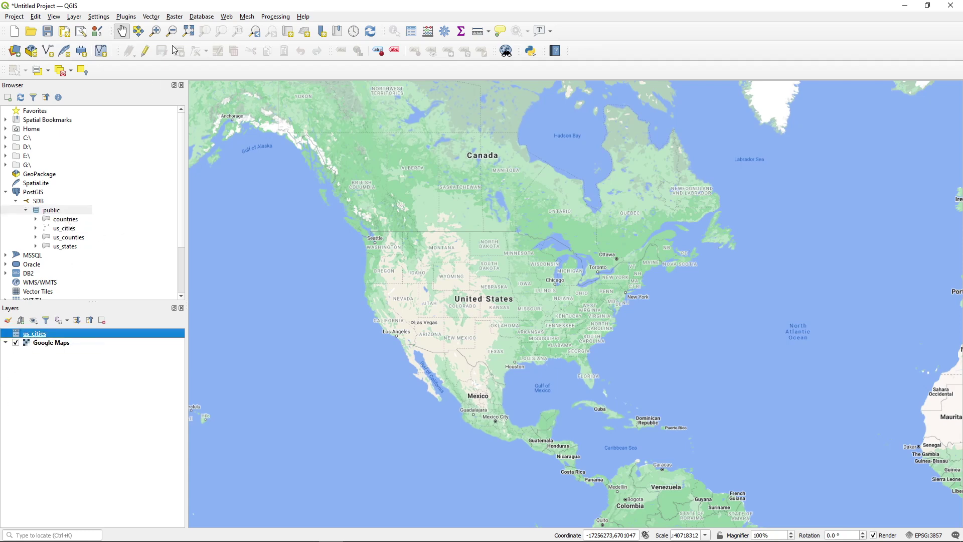
pyautogui.click(204, 18)
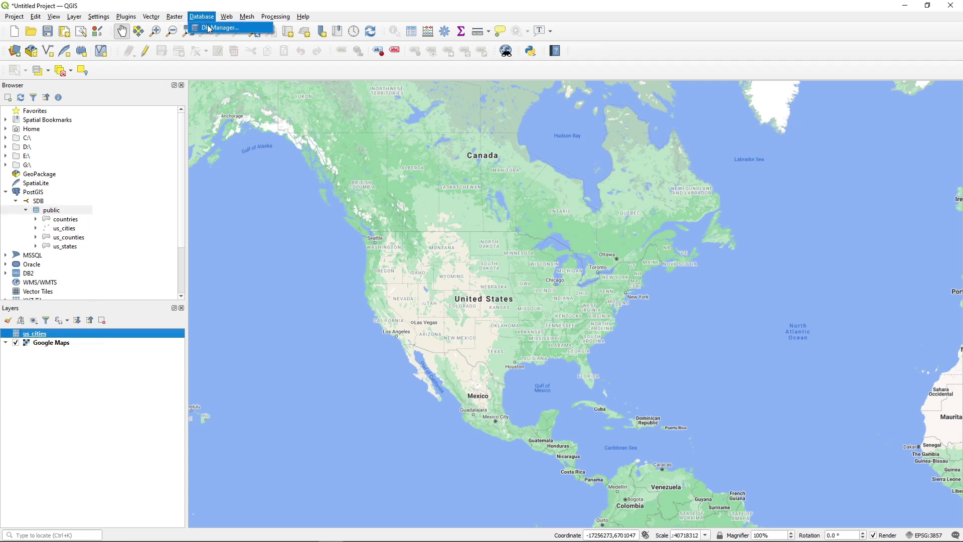
pyautogui.click(210, 28)
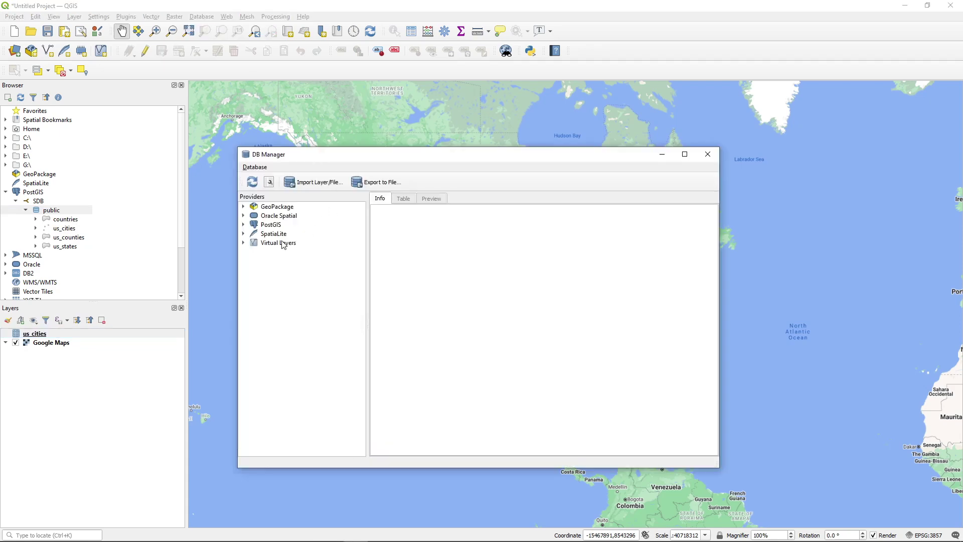
pyautogui.click(251, 224)
pyautogui.click(252, 233)
pyautogui.click(264, 243)
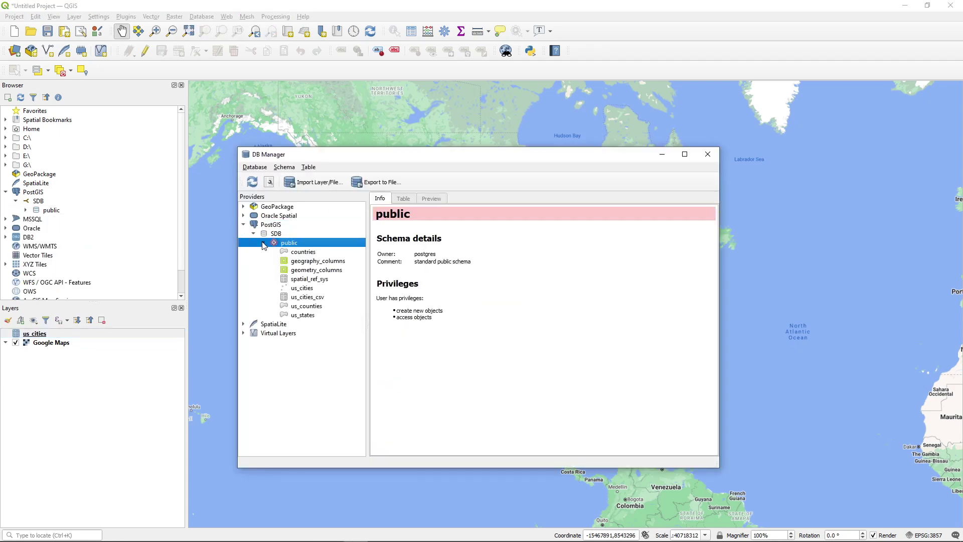
pyautogui.click(301, 296)
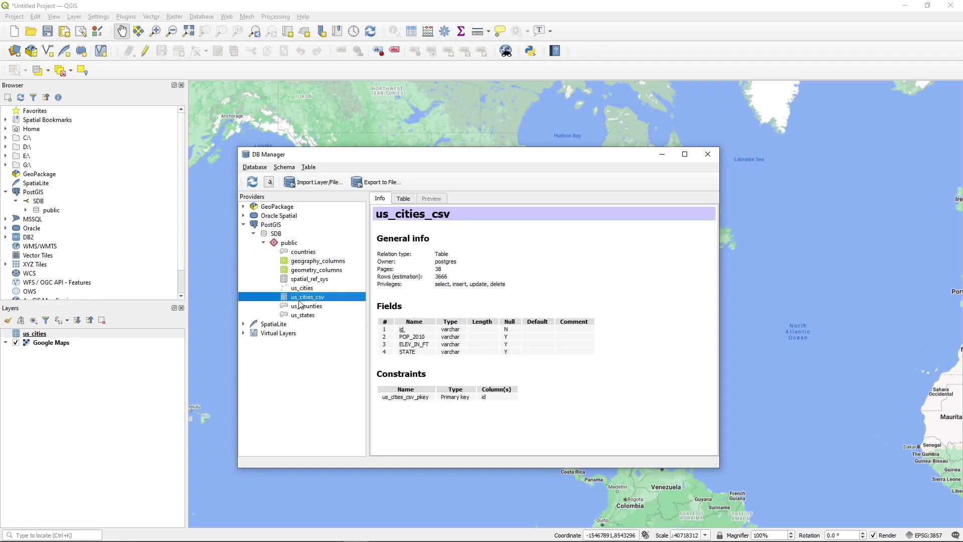
pyautogui.click(303, 305)
pyautogui.click(311, 298)
pyautogui.rightClick(311, 298)
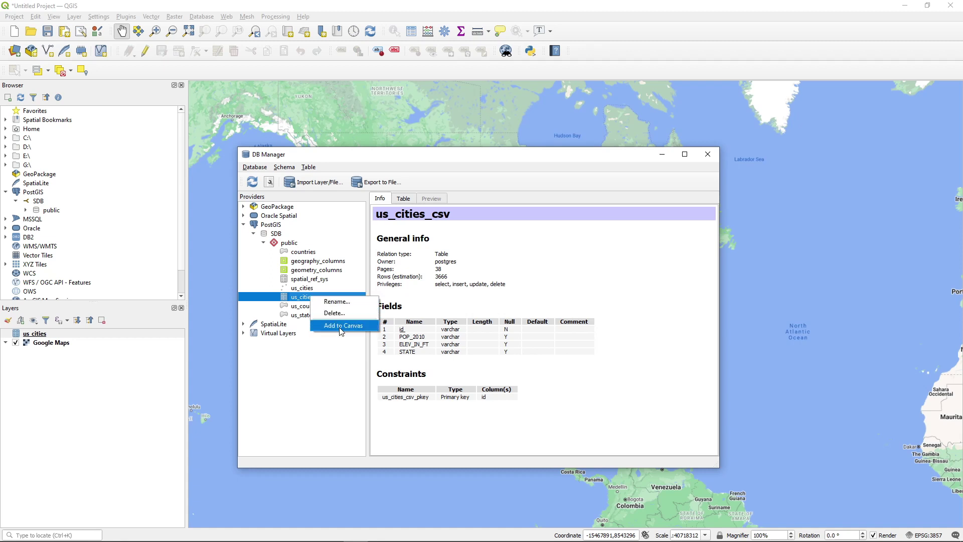
pyautogui.click(715, 157)
pyautogui.click(707, 154)
pyautogui.rightClick(40, 337)
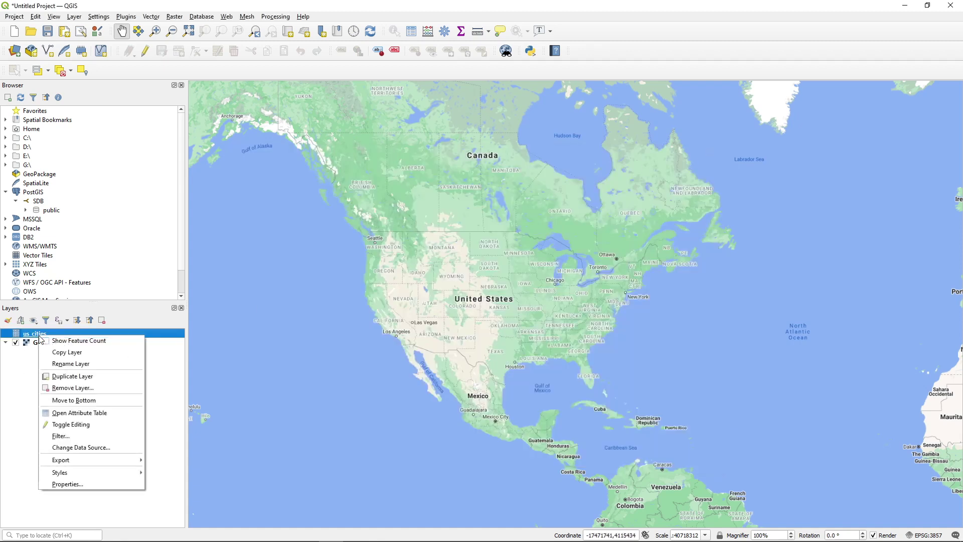
pyautogui.click(88, 414)
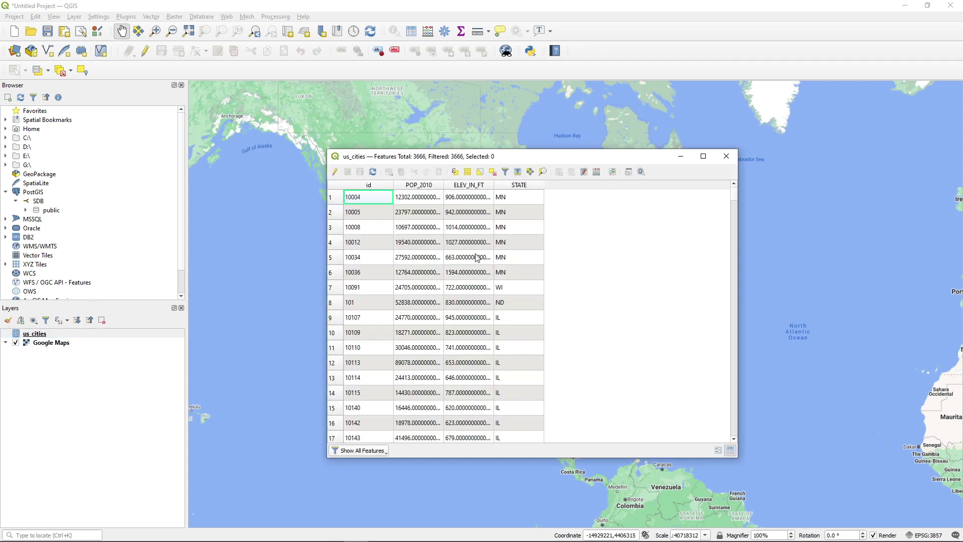
pyautogui.click(419, 185)
pyautogui.click(468, 185)
pyautogui.click(520, 185)
pyautogui.click(369, 185)
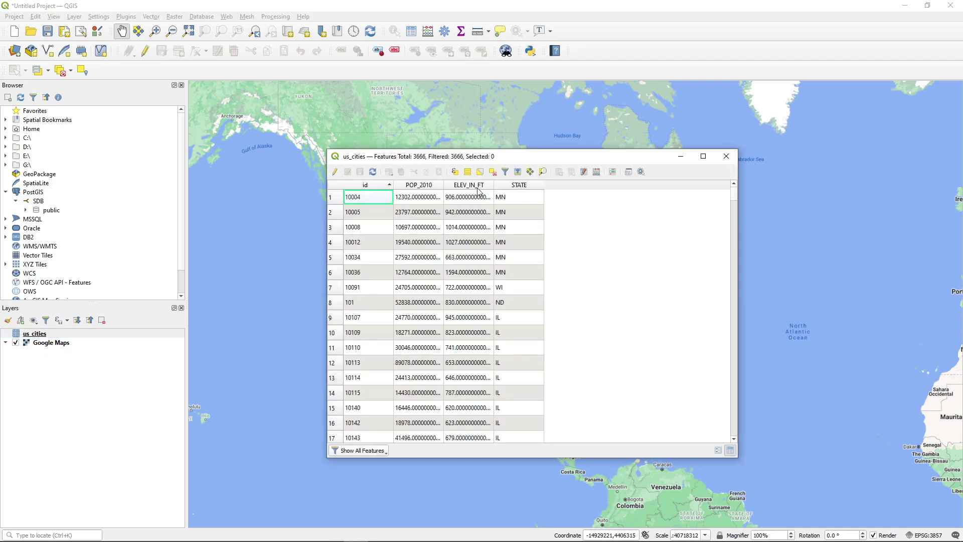
pyautogui.click(727, 155)
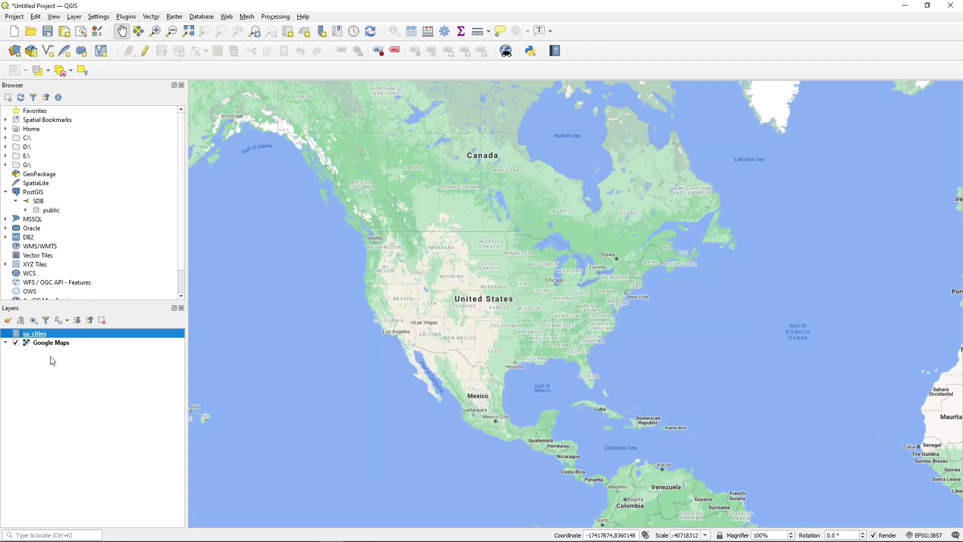
# Step: Remove the us_cities layer from the project
pyautogui.rightClick(34, 336)
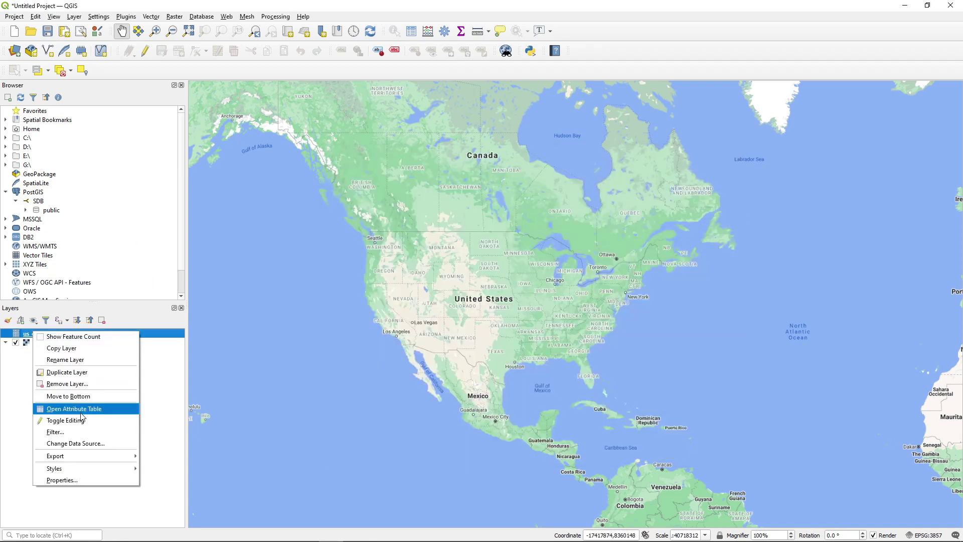
pyautogui.click(18, 379)
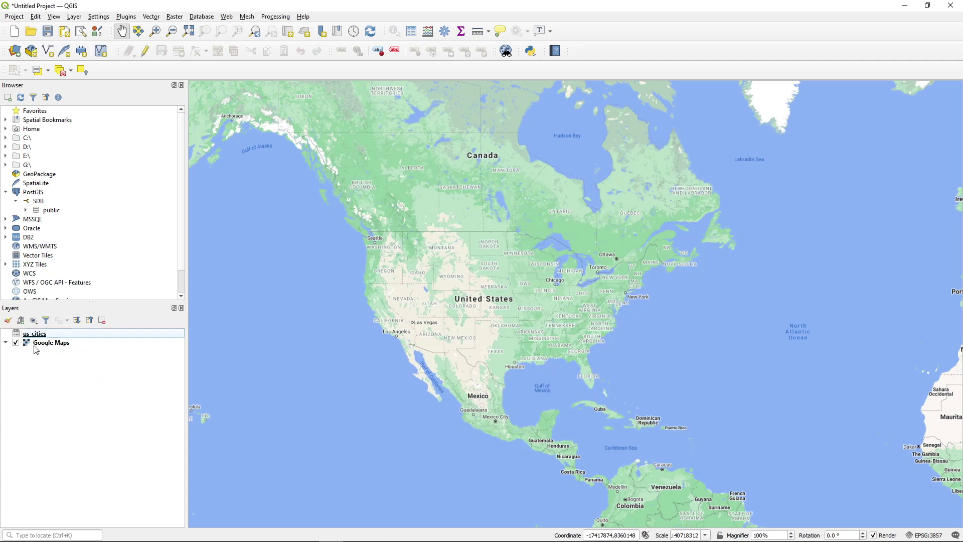
pyautogui.rightClick(39, 337)
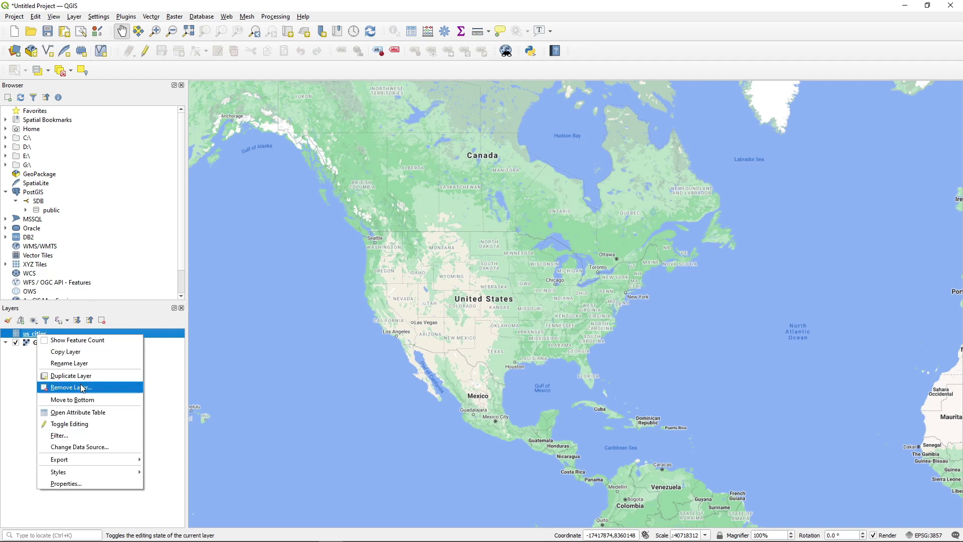
pyautogui.click(83, 387)
pyautogui.click(466, 286)
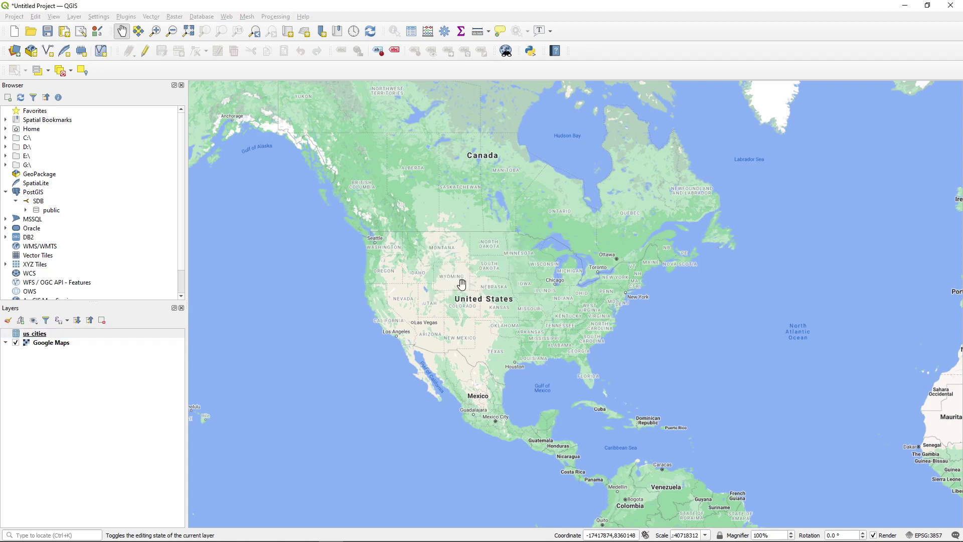
# Step: Add the us_cities_csv table from PostGIS > SDB > public to the canvas via DB Manager
pyautogui.click(195, 18)
pyautogui.click(209, 31)
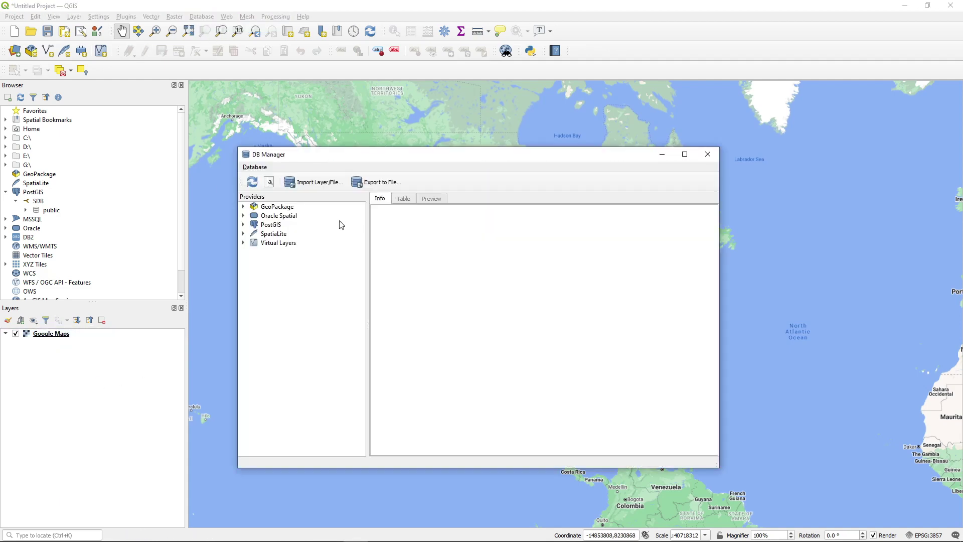
pyautogui.click(244, 225)
pyautogui.click(253, 234)
pyautogui.click(264, 243)
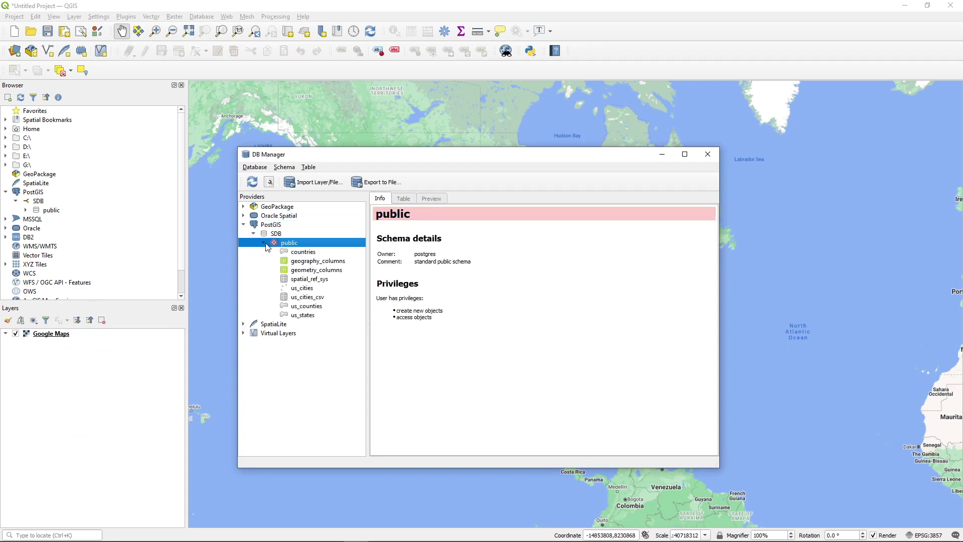
pyautogui.click(309, 298)
pyautogui.rightClick(313, 297)
pyautogui.click(346, 329)
pyautogui.click(707, 154)
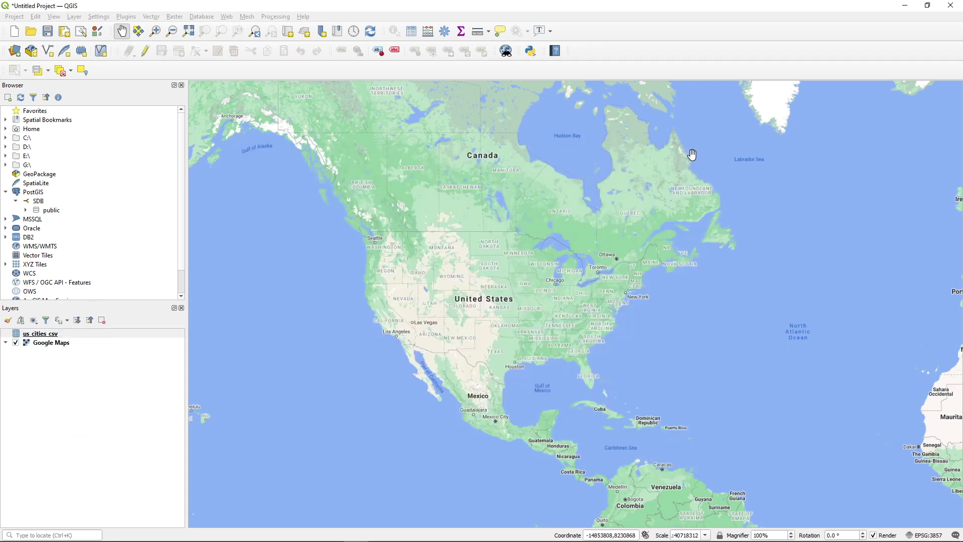
pyautogui.rightClick(38, 337)
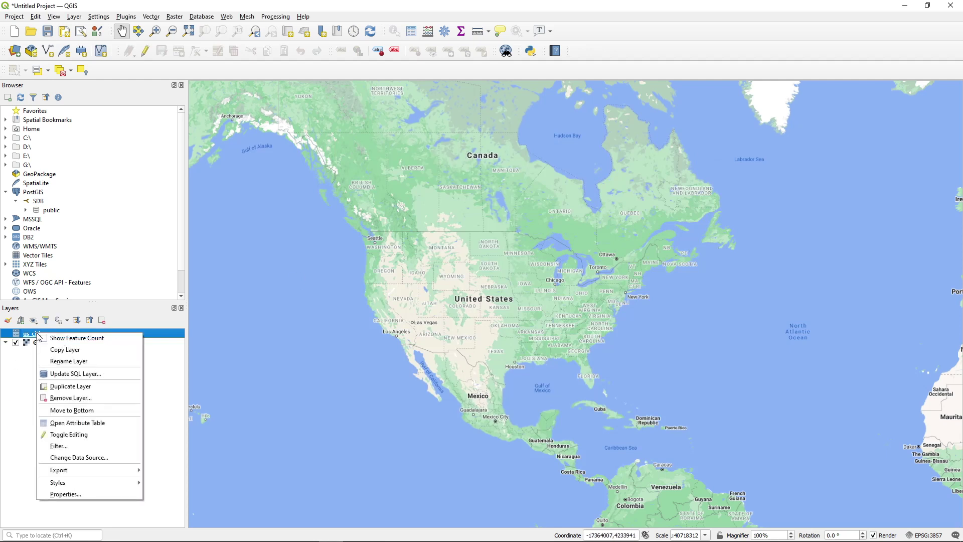
pyautogui.click(95, 375)
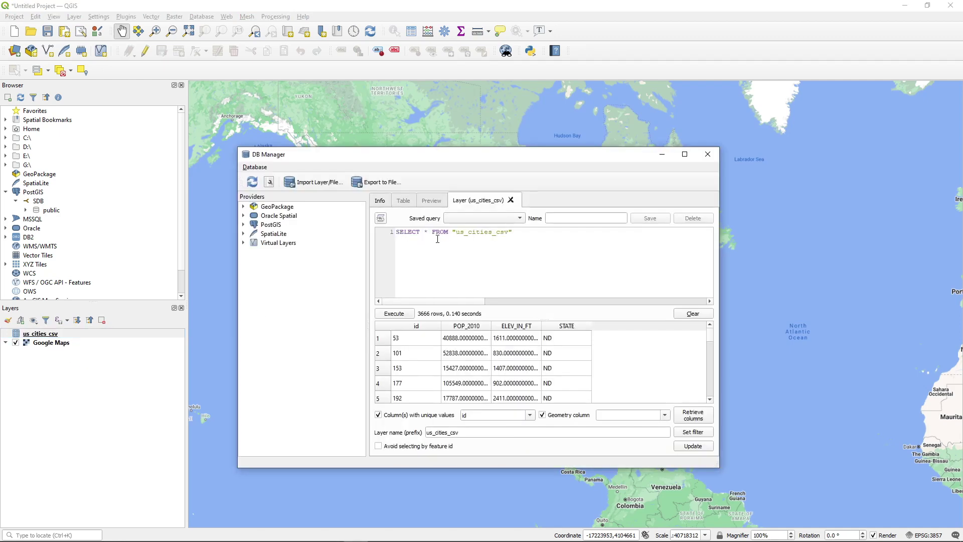
pyautogui.click(490, 240)
pyautogui.moveTo(512, 232); pyautogui.dragTo(375, 233)
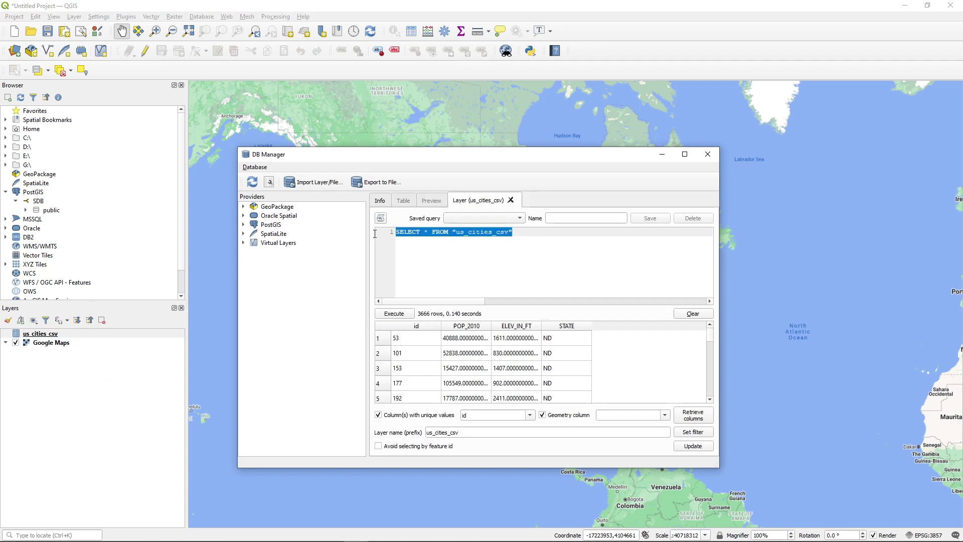
pyautogui.click(244, 243)
pyautogui.click(243, 224)
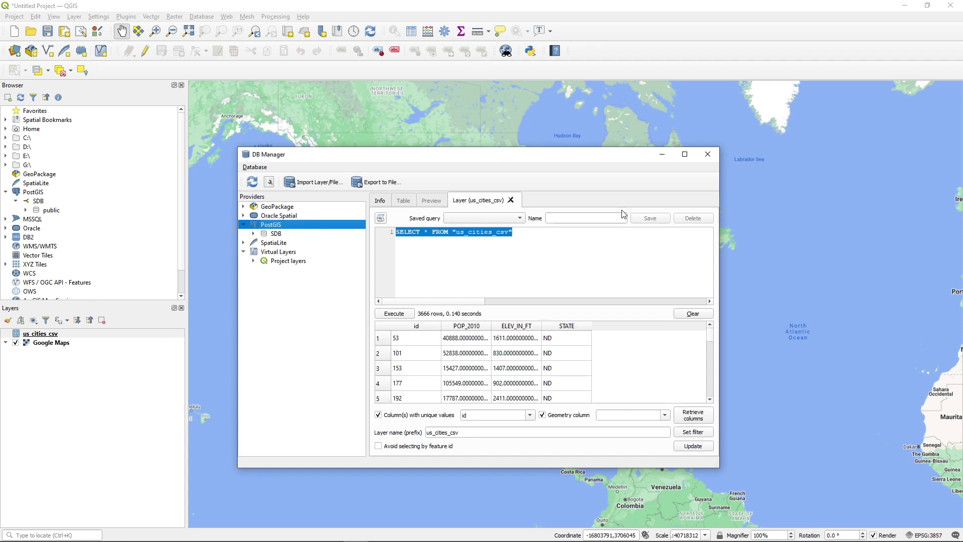
pyautogui.click(256, 235)
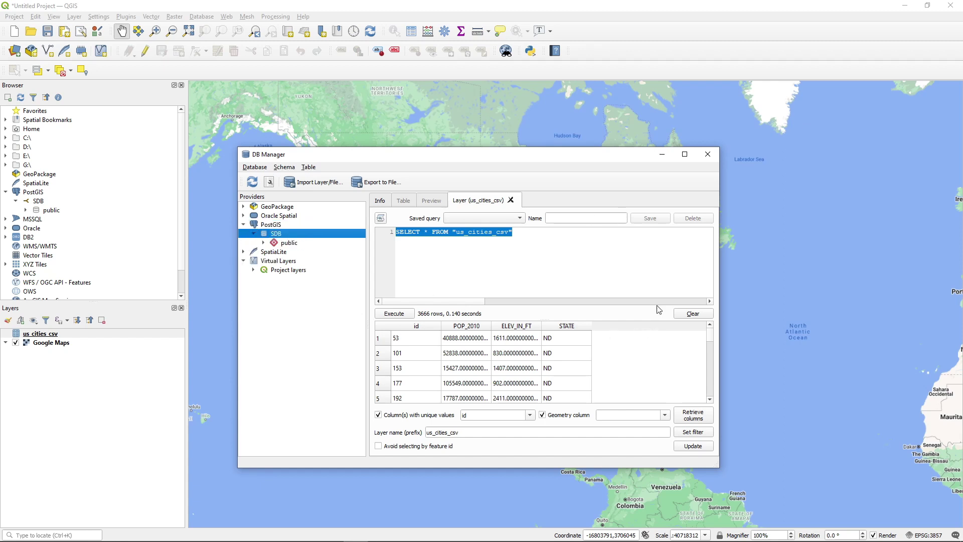
pyautogui.moveTo(609, 159); pyautogui.dragTo(633, 152)
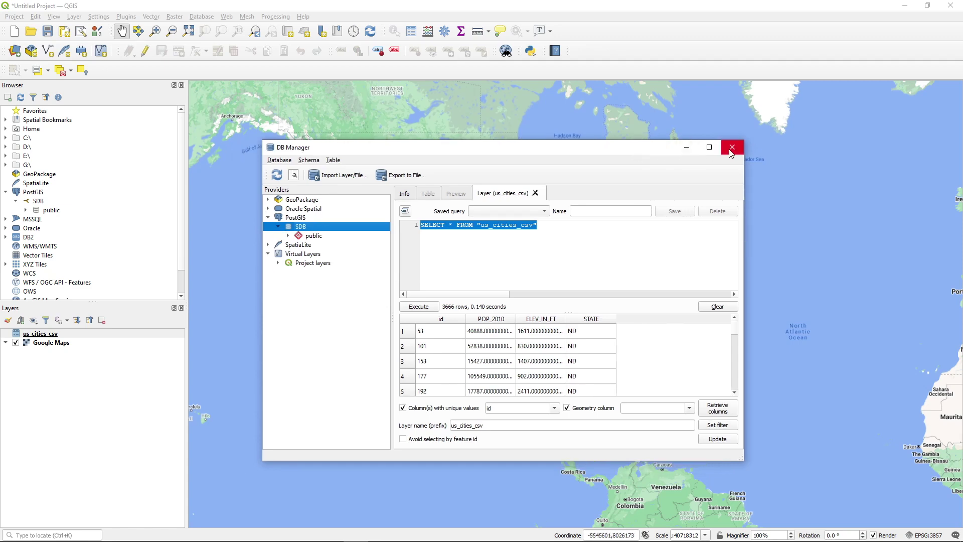
pyautogui.click(732, 147)
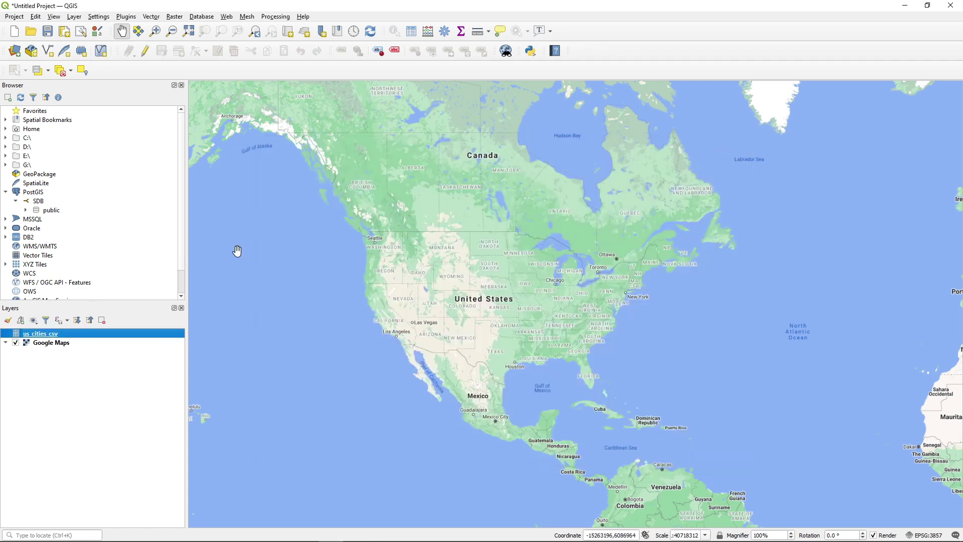
# Step: Collapse SDB in the Browser panel and nudge the map view right and down
pyautogui.click(17, 201)
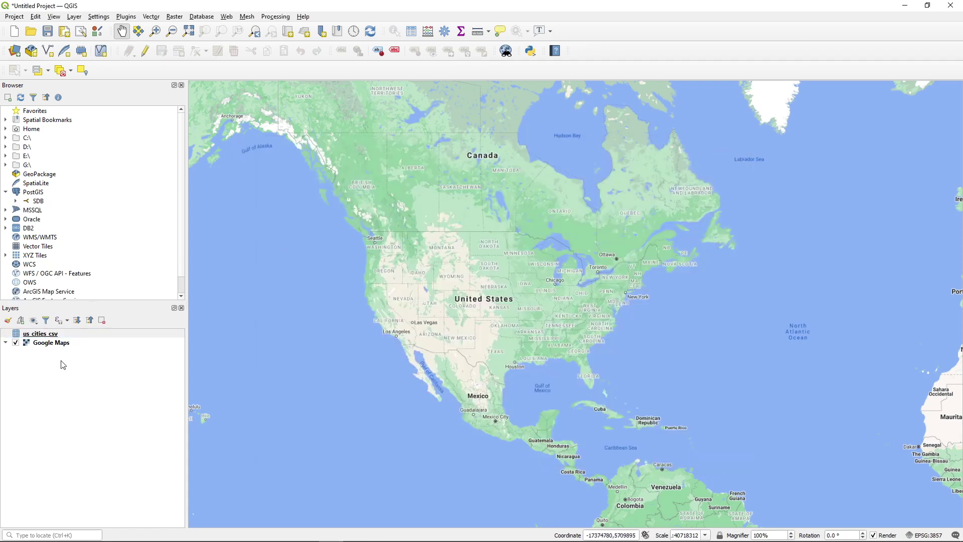
pyautogui.moveTo(444, 295); pyautogui.dragTo(484, 304)
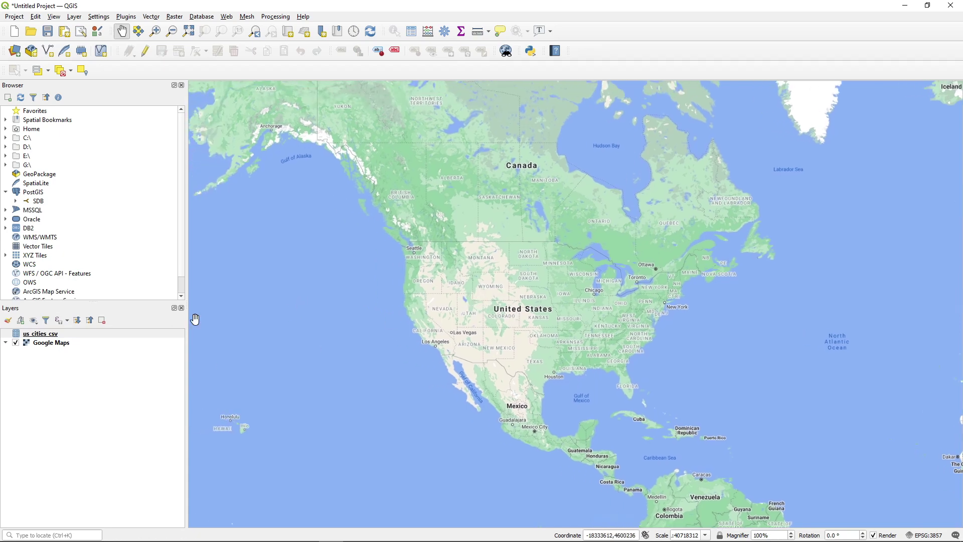
pyautogui.moveTo(163, 524)
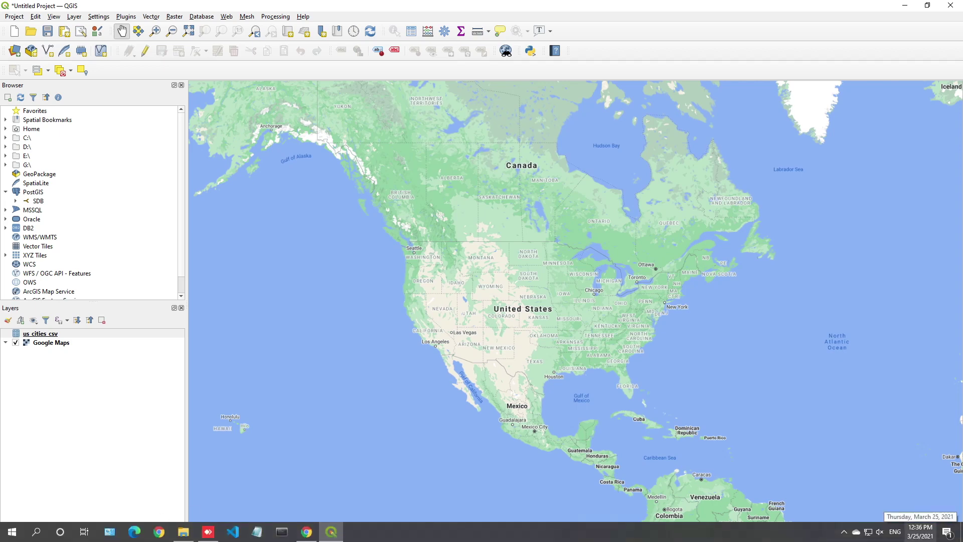